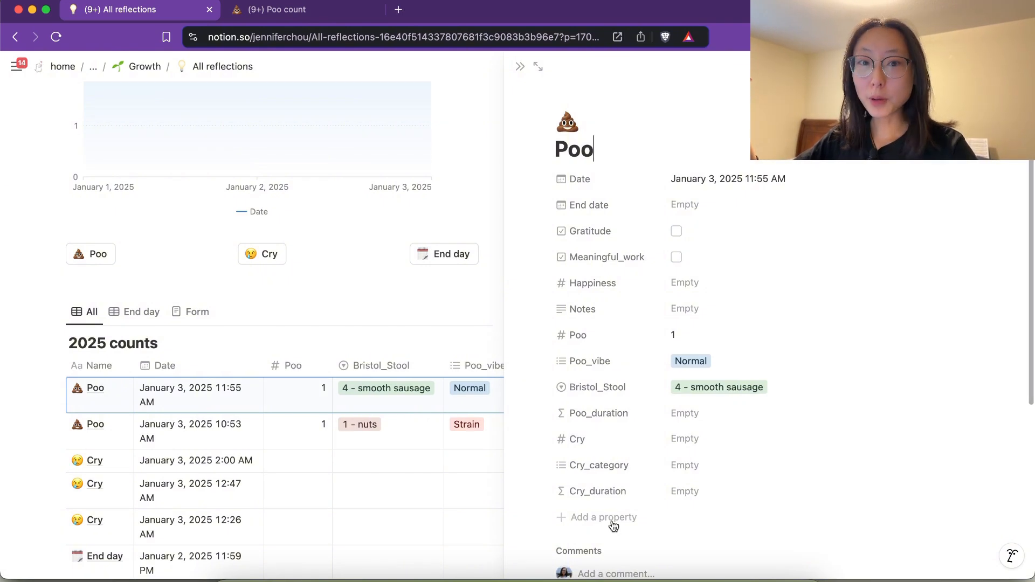
- Mark the newest Poo entry as done to stamp its end date, and examine its Poo_duration
scroll(615, 519, "down", 4)
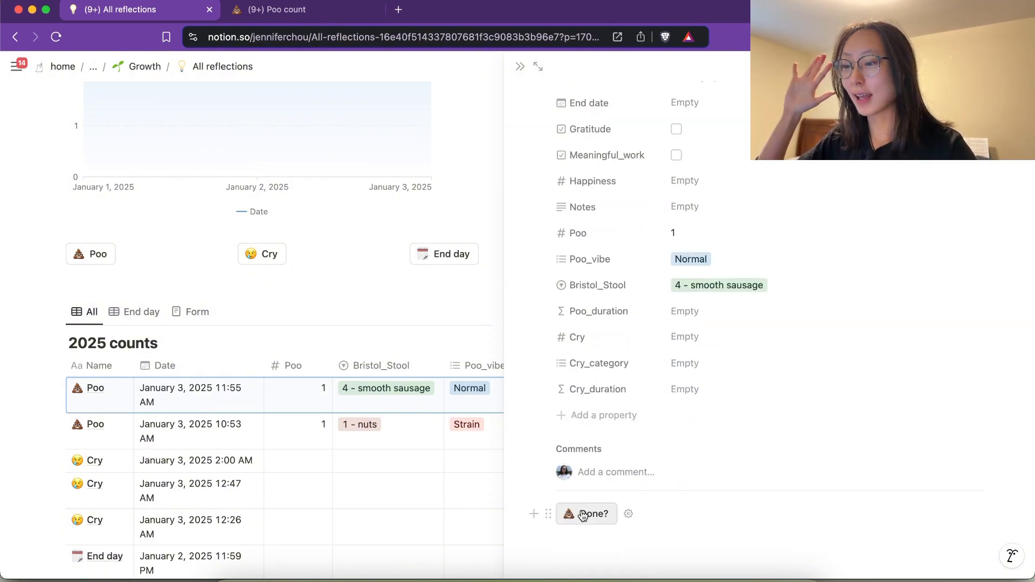
left_click(583, 515)
scroll(786, 318, "up", 3)
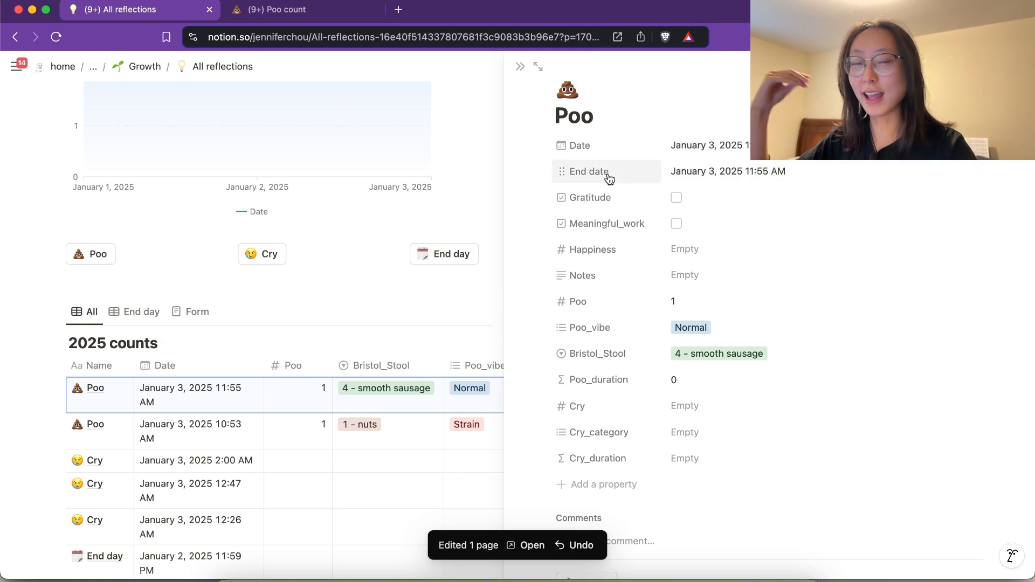
scroll(759, 381, "down", 1)
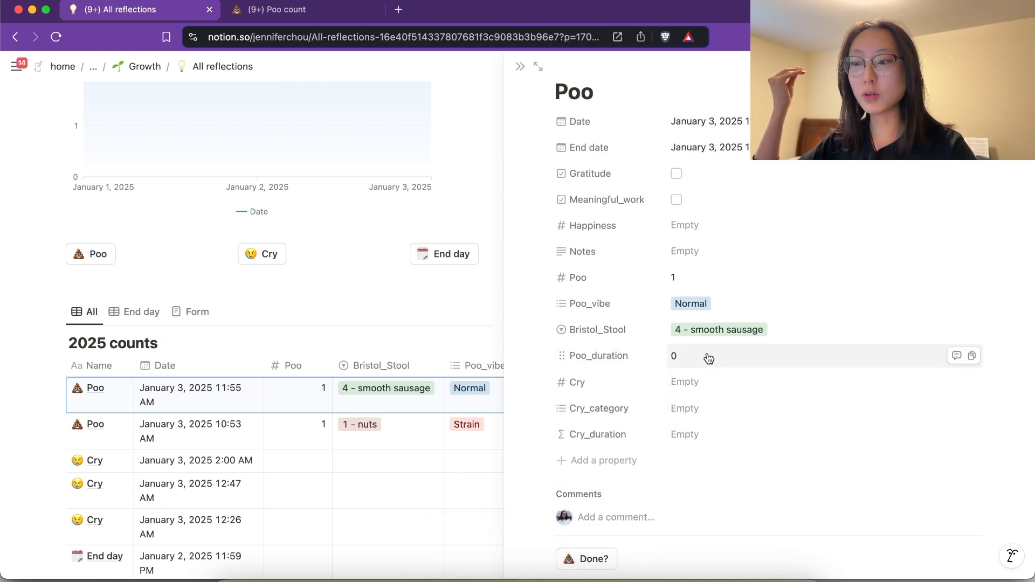
left_click(726, 358)
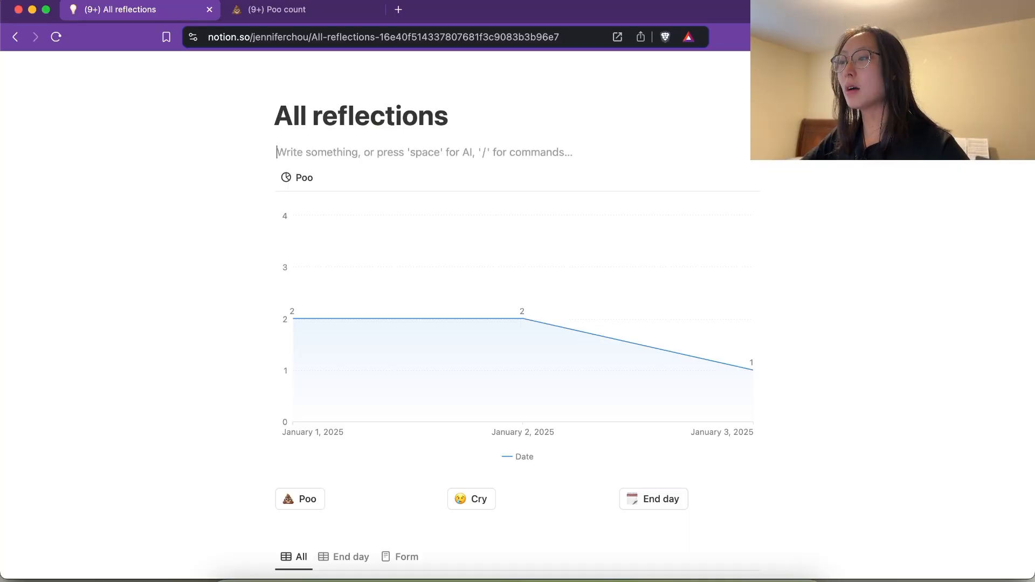
- Add a new inline table database named Example to the Poo count page
key("BackSpace")
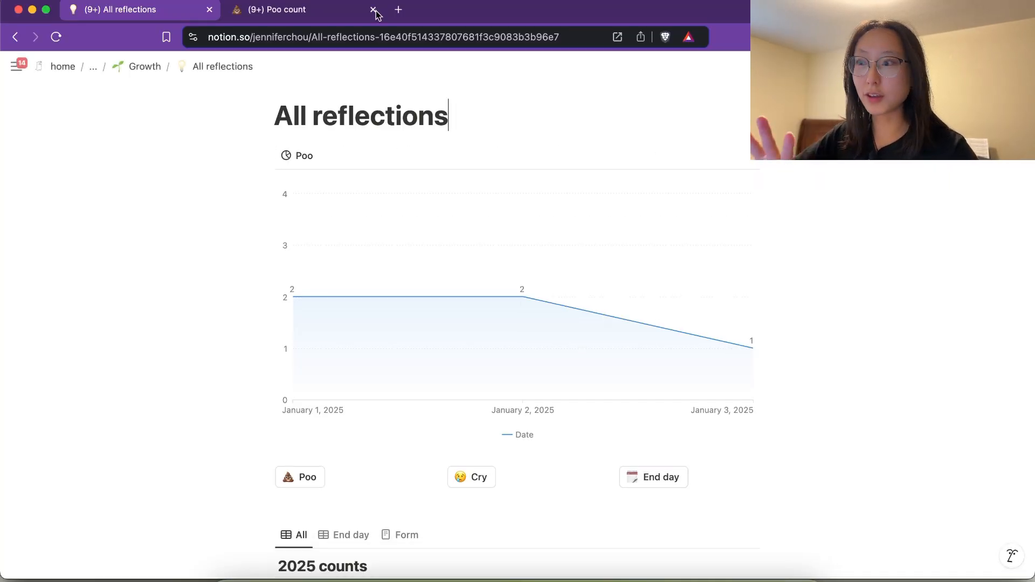
left_click(300, 14)
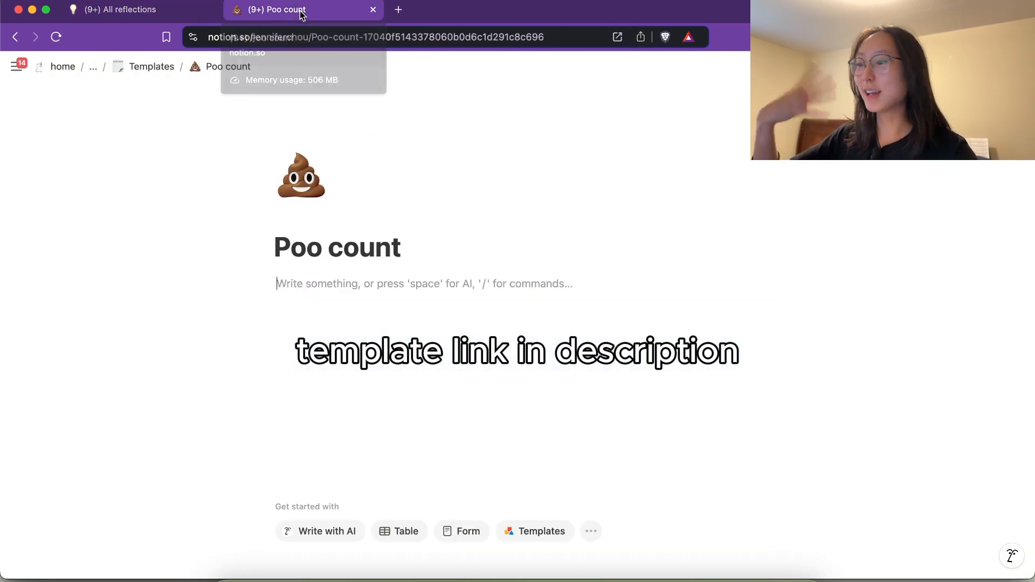
type("/")
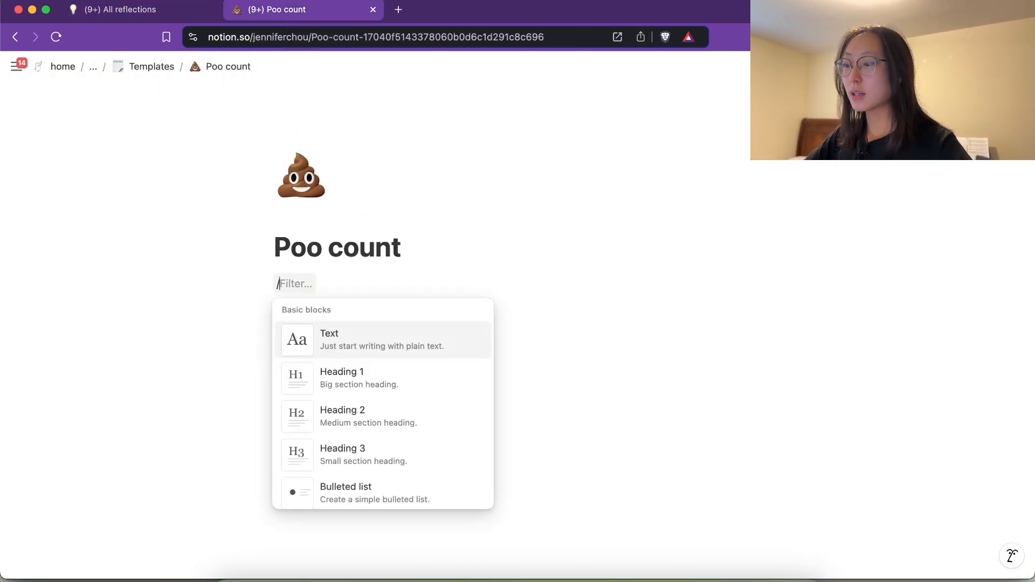
type("data")
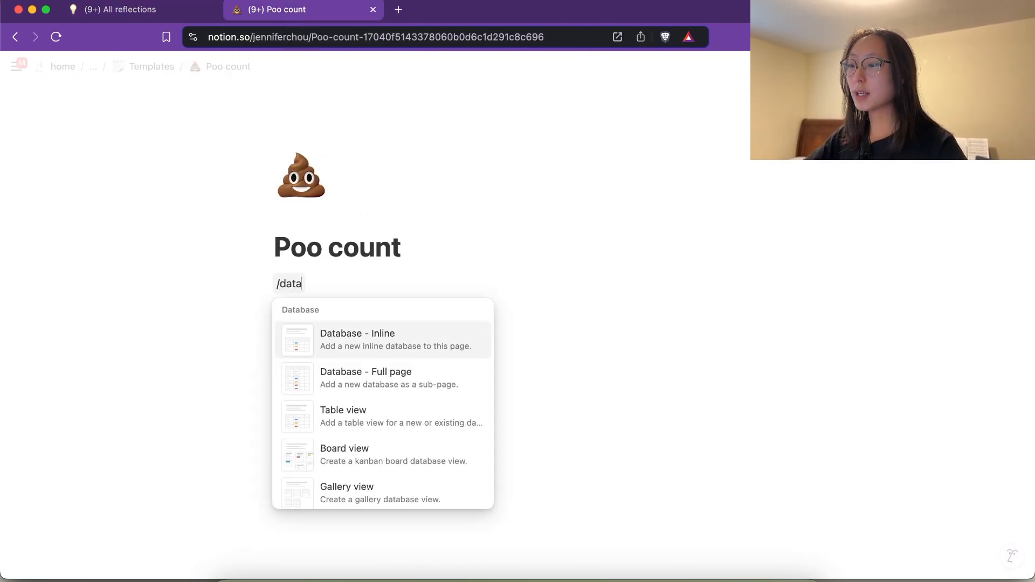
left_click(336, 354)
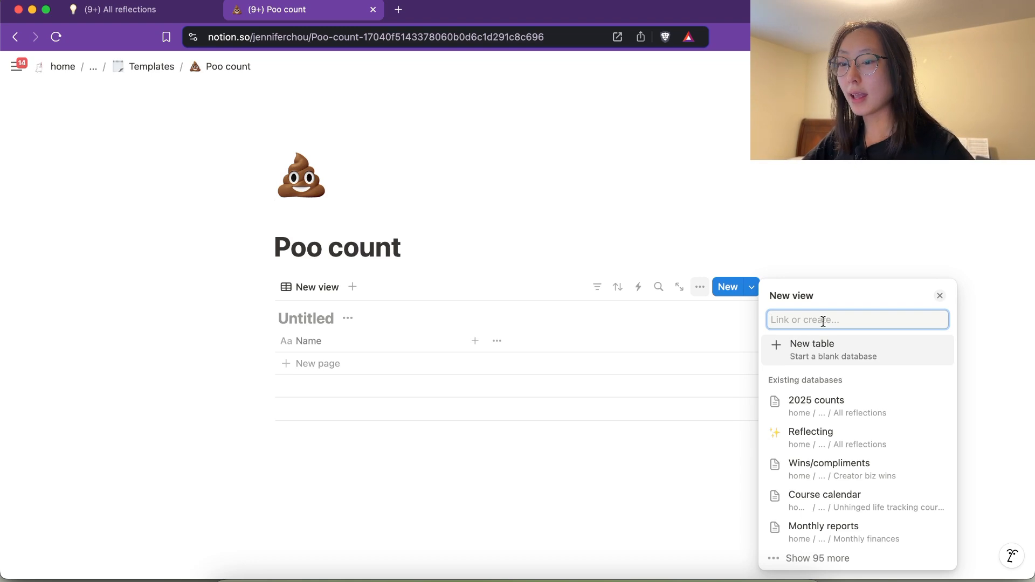
left_click(806, 345)
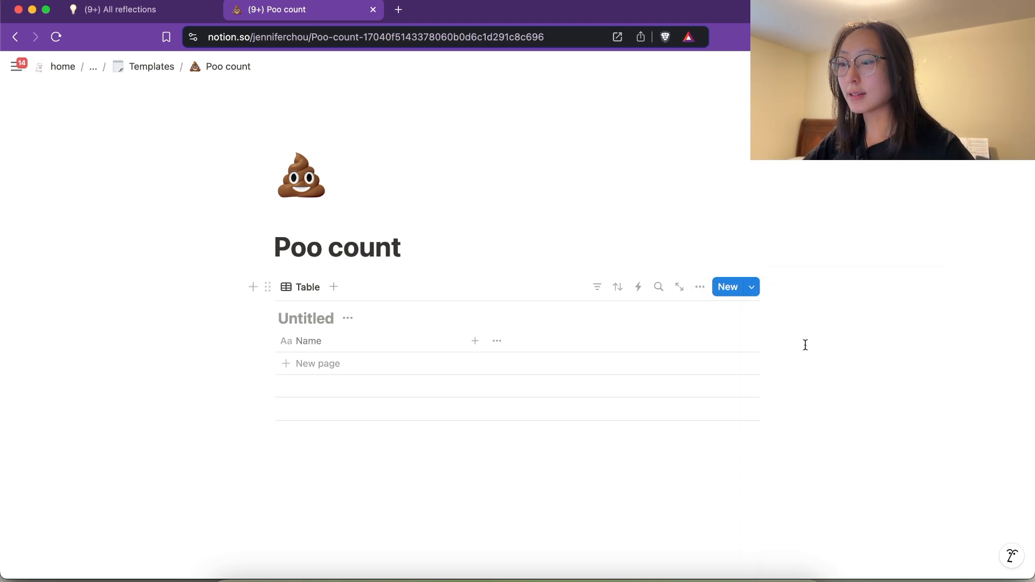
left_click(315, 318)
type("Example")
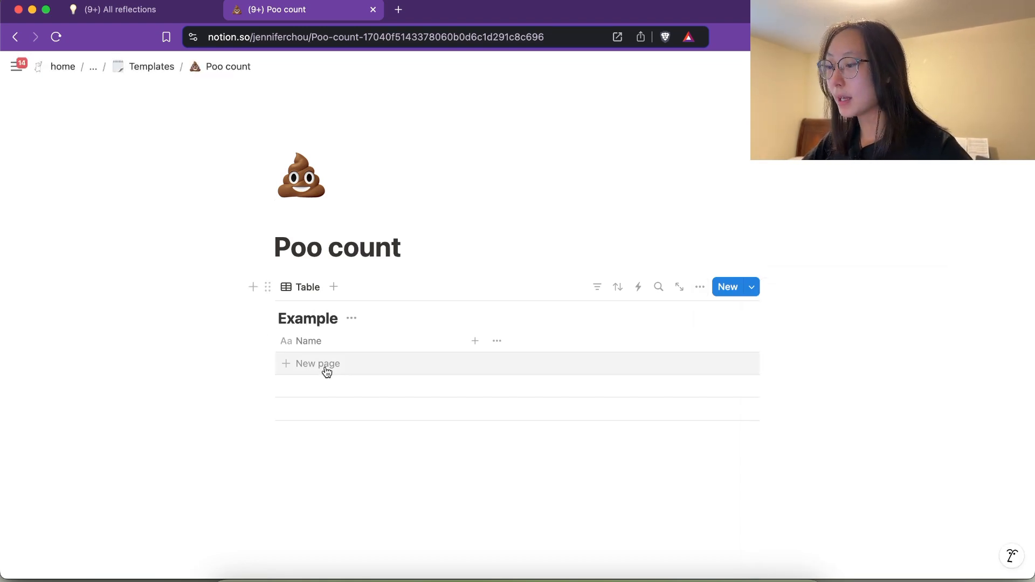
- Create a template titled Poo in the Example database and give it the poo emoji as its icon
left_click(160, 11)
scroll(429, 257, "down", 4)
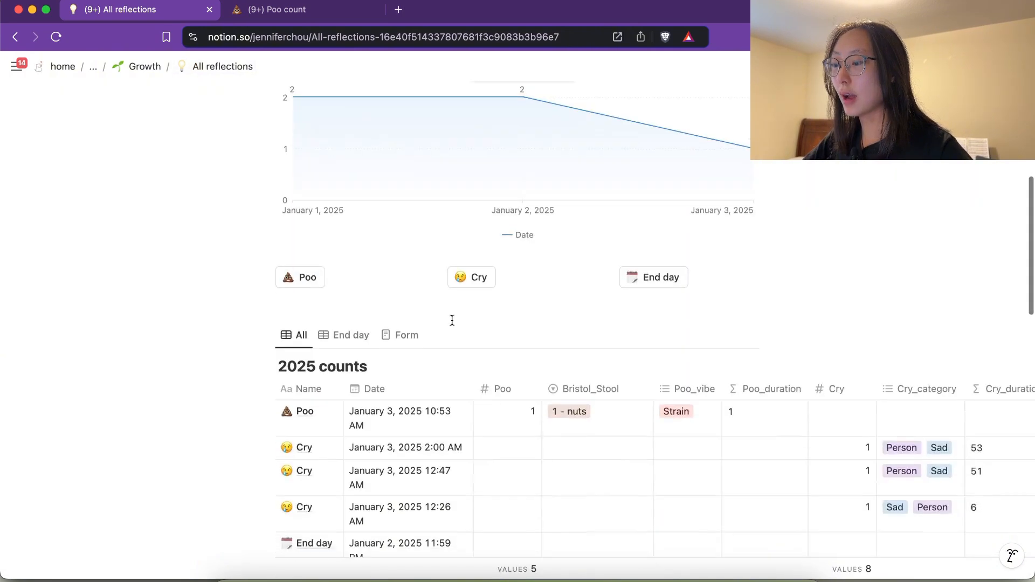
left_click(329, 394)
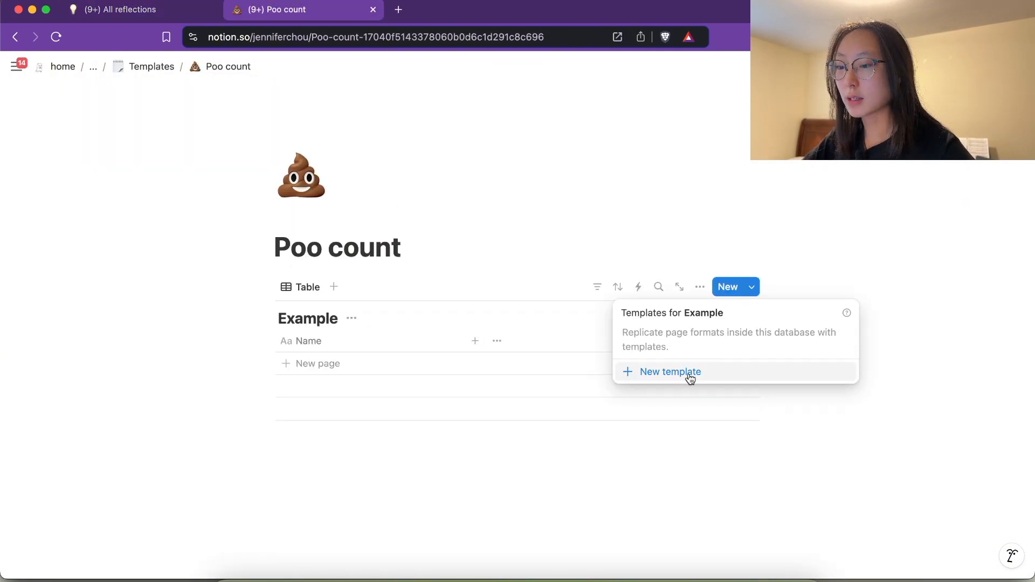
left_click(689, 373)
type("Poo")
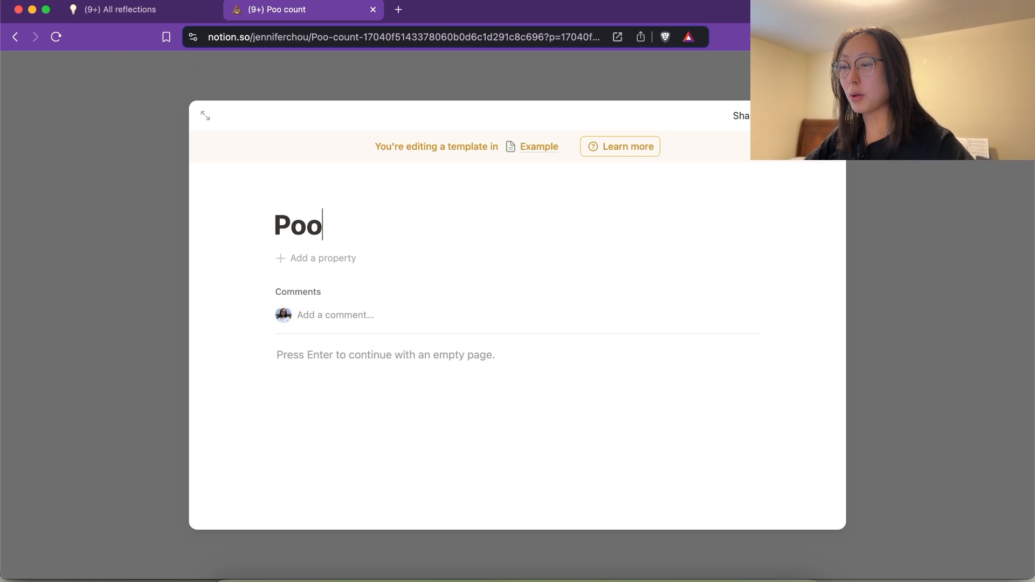
left_click(291, 193)
left_click(305, 225)
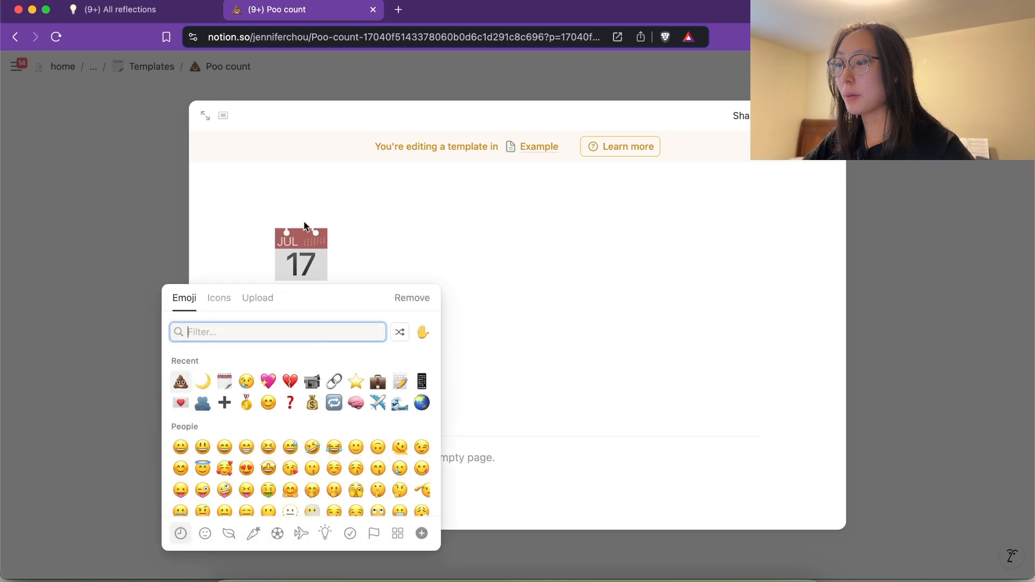
left_click(181, 381)
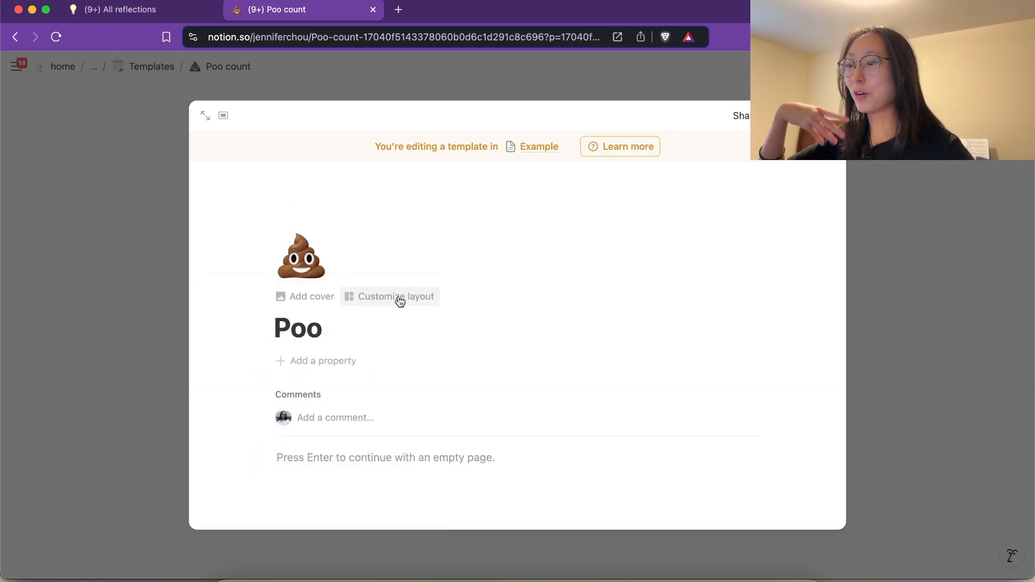
- Add a Date property to the Poo template, keeping Date as its type
scroll(545, 333, "down", 2)
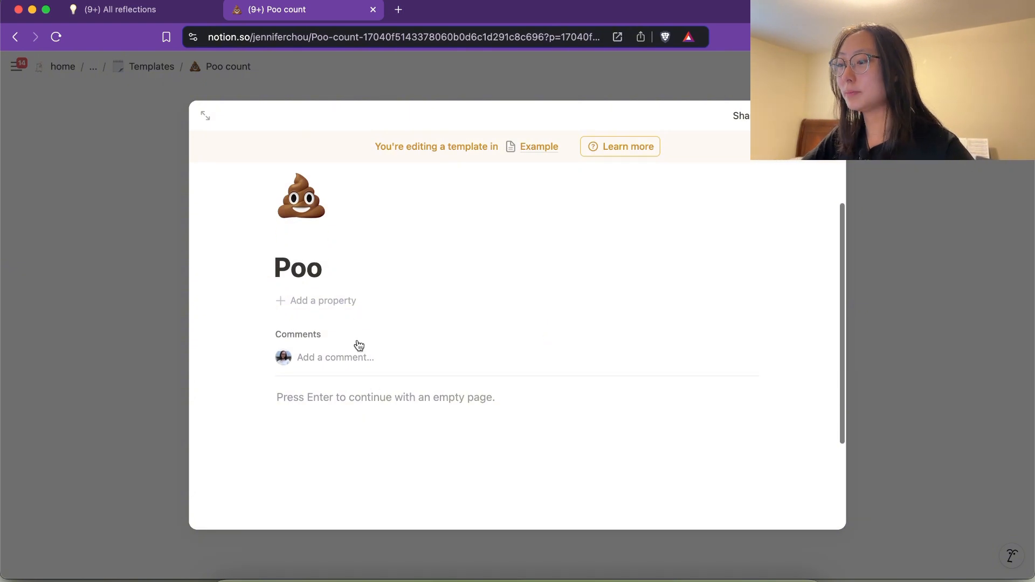
left_click(318, 300)
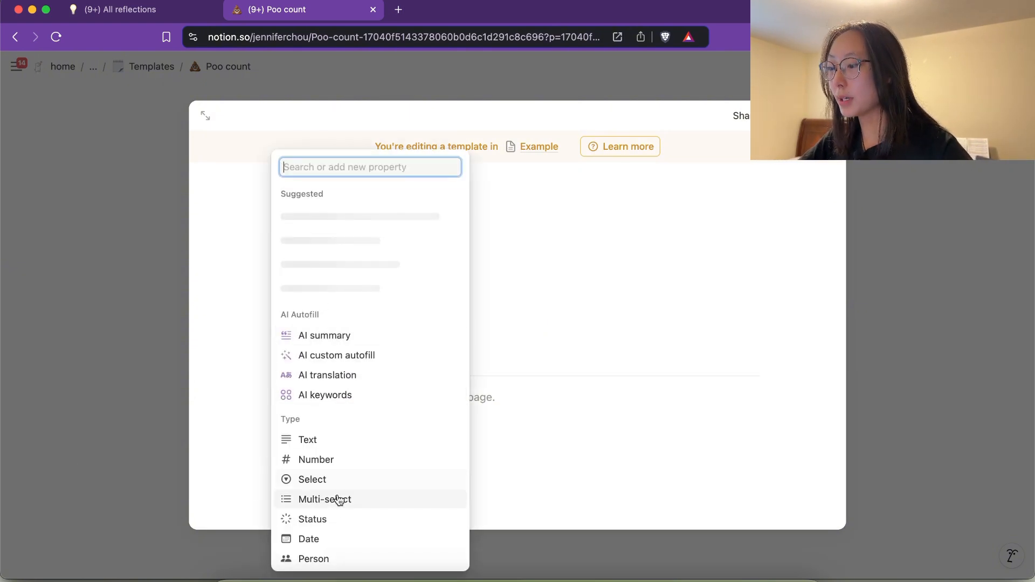
left_click(335, 537)
left_click(299, 300)
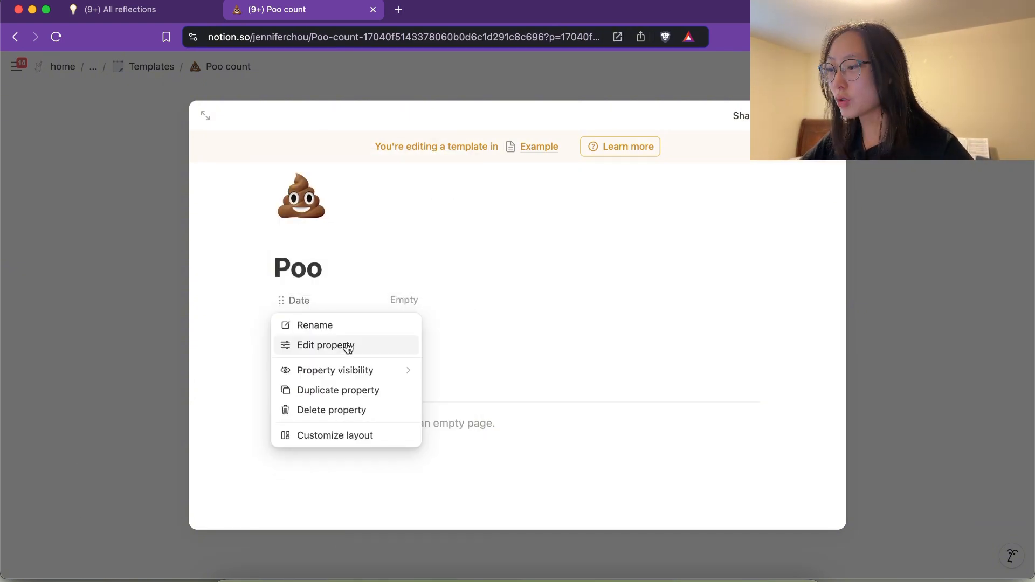
left_click(347, 346)
left_click(382, 359)
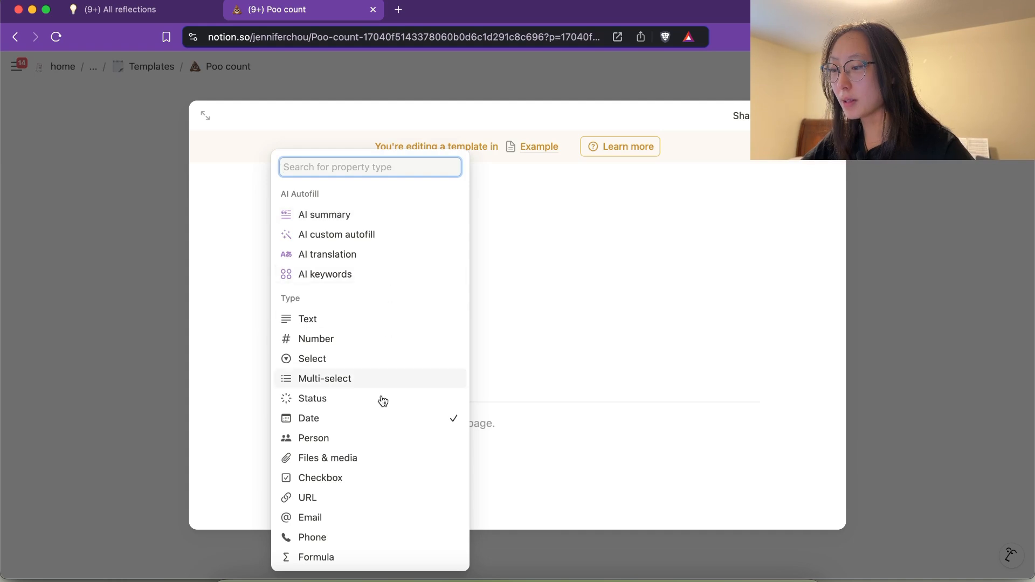
left_click(432, 418)
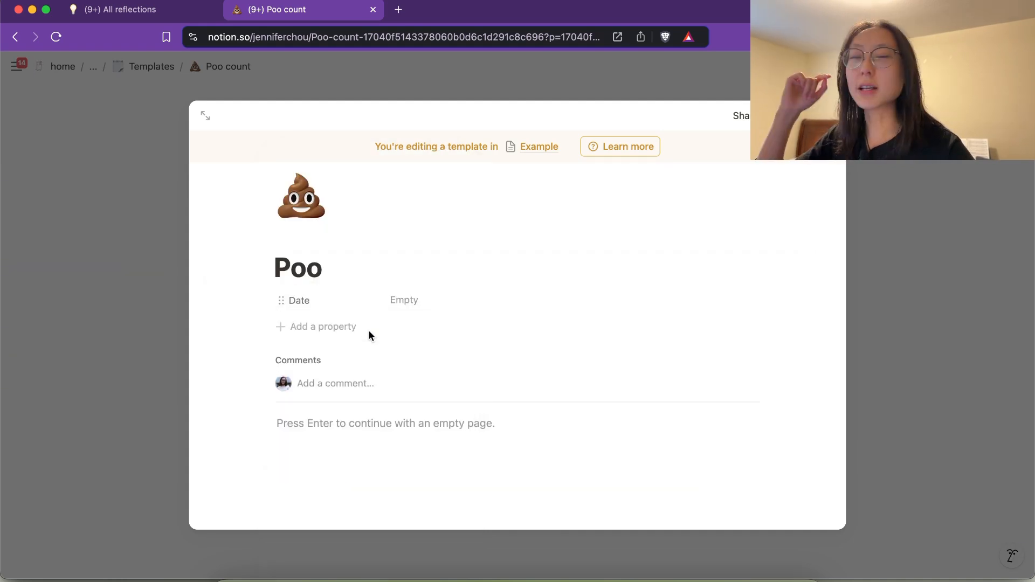
- Add a second date-type property named End date to the Poo template, following the entry in All reflections
left_click(145, 7)
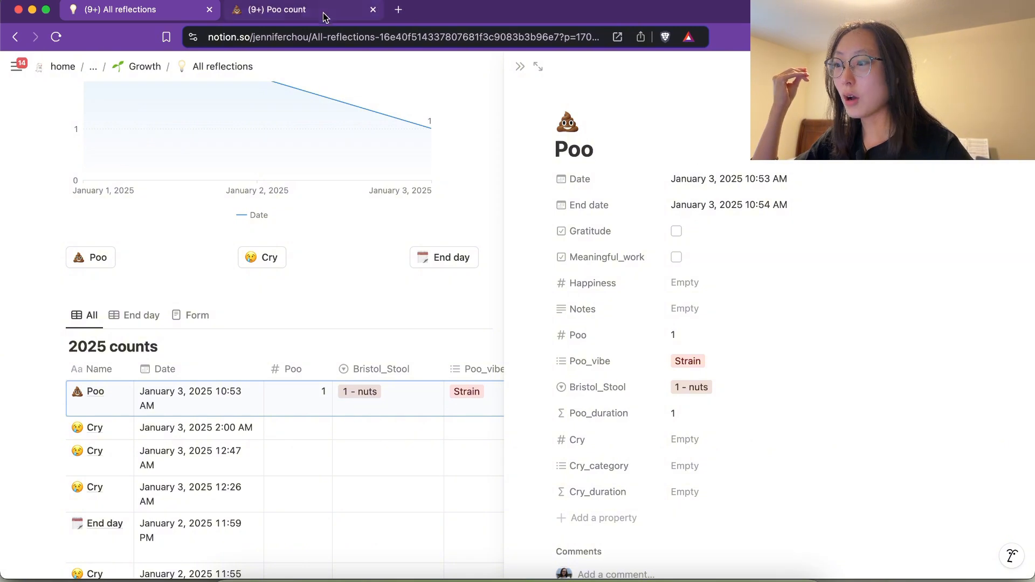
left_click(280, 9)
left_click(330, 329)
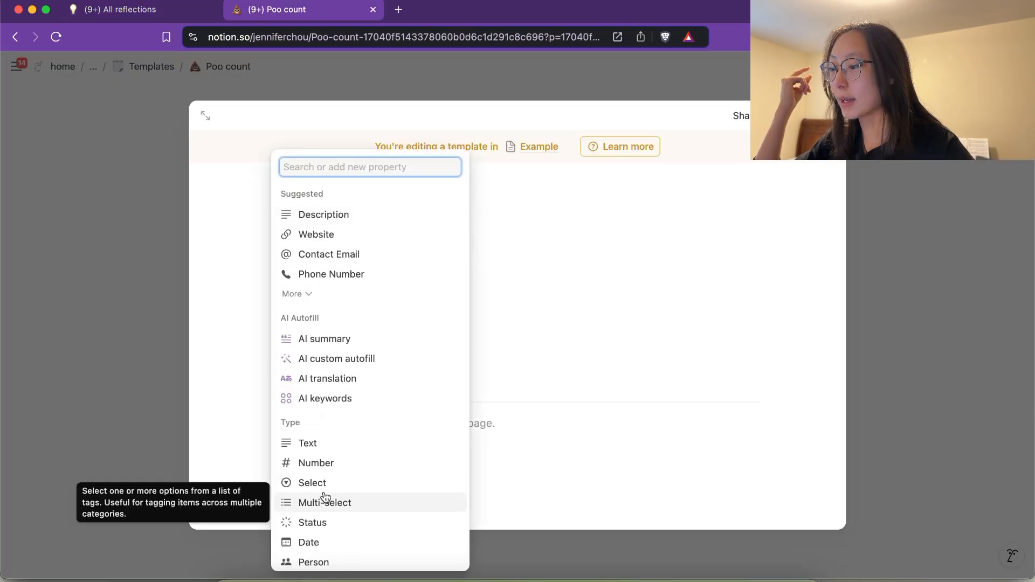
left_click(326, 543)
type("End date")
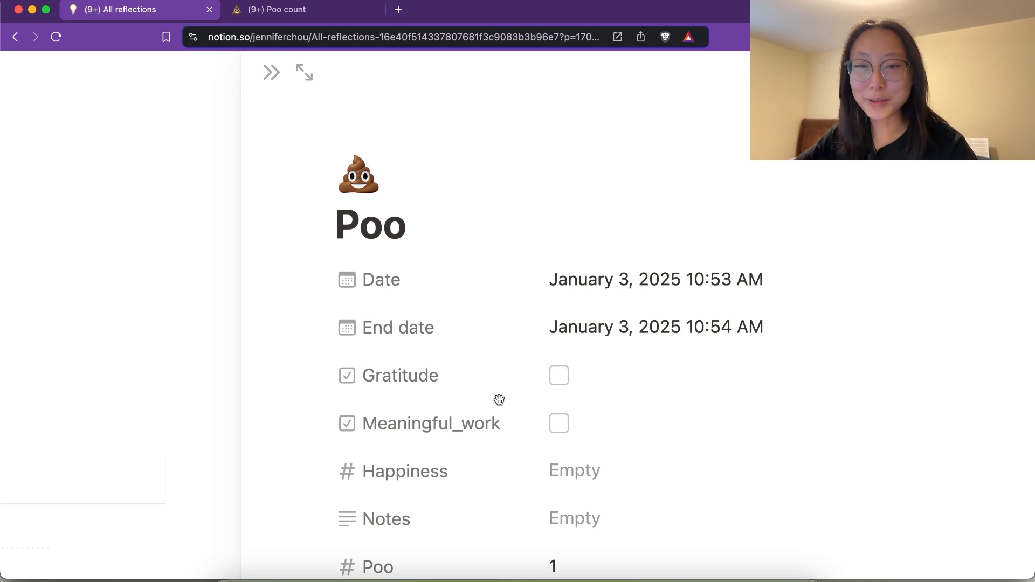
- Add a multi-select property named Poo_vibe to the Poo template, after checking the reference entry's vibe options in All reflections
scroll(652, 453, "down", 5)
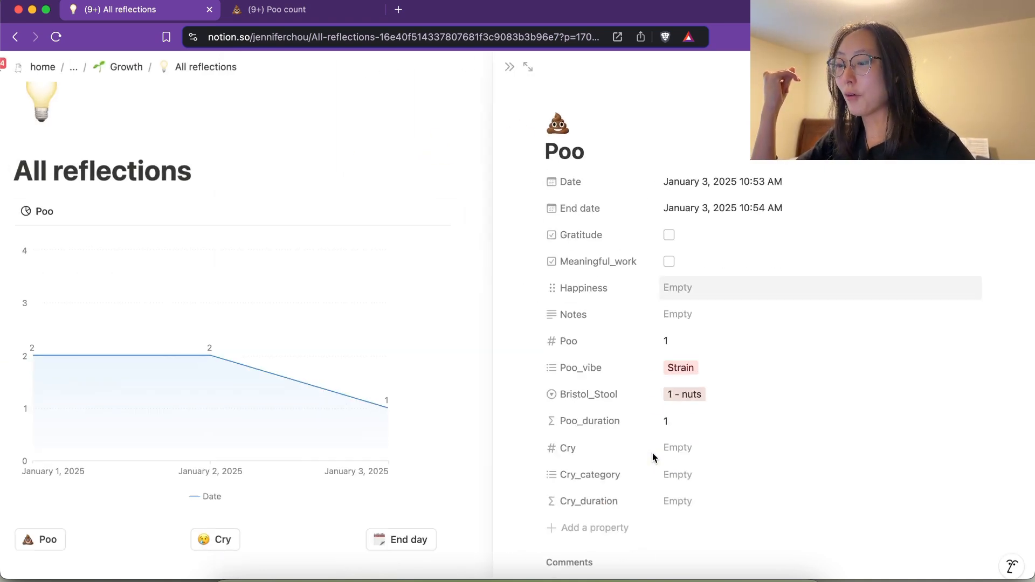
scroll(653, 453, "up", 5)
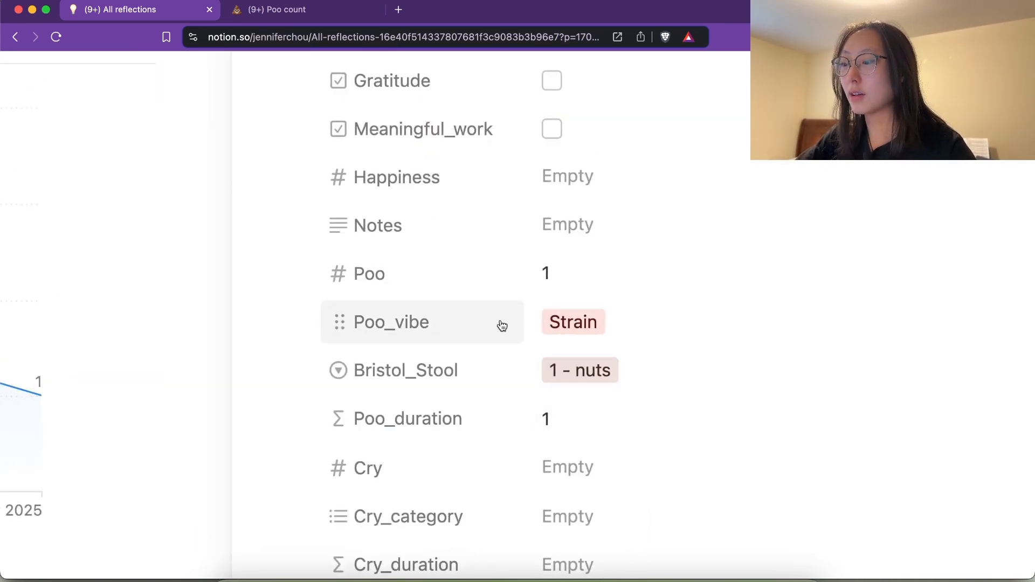
left_click(277, 12)
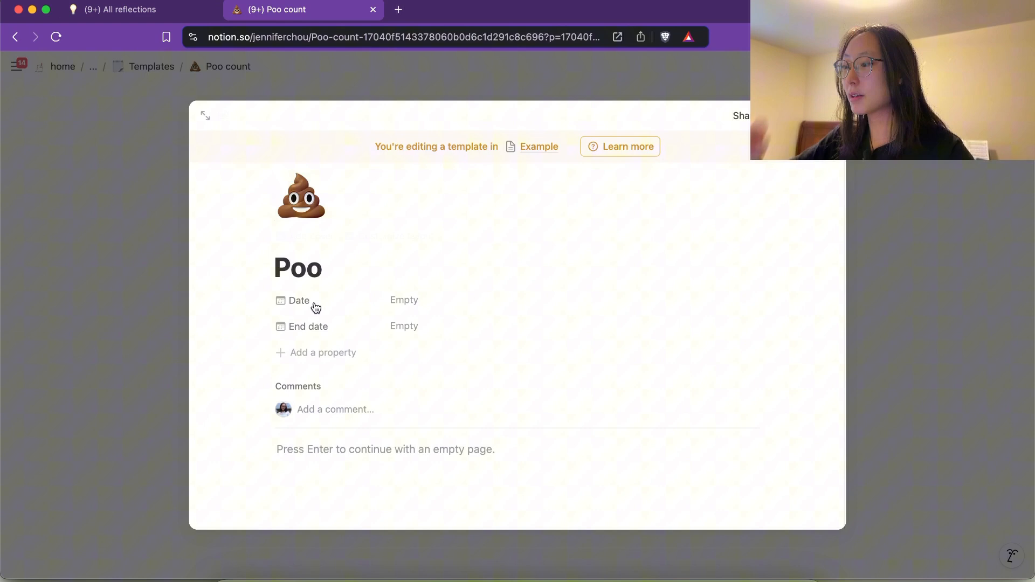
left_click(322, 352)
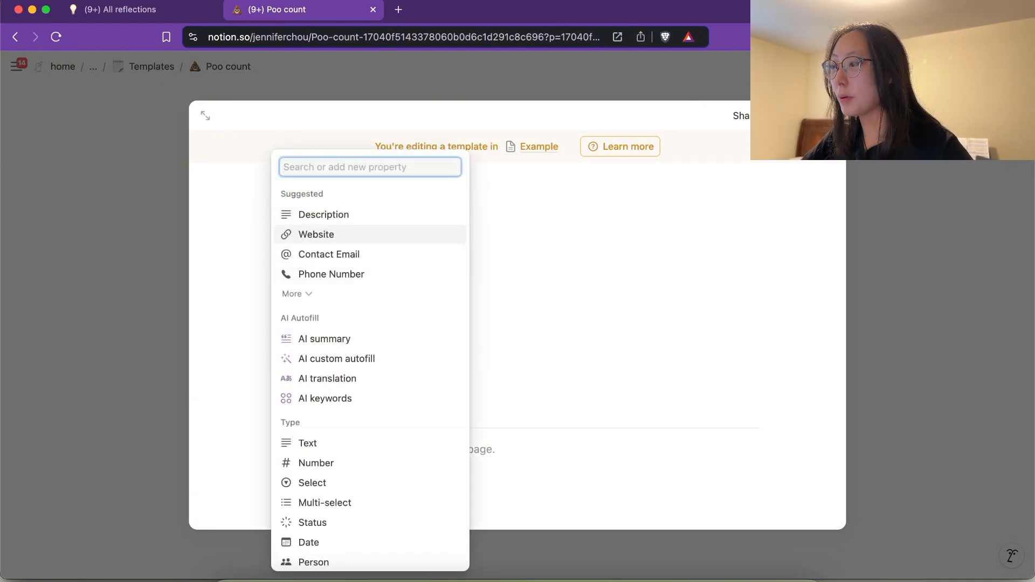
left_click(142, 8)
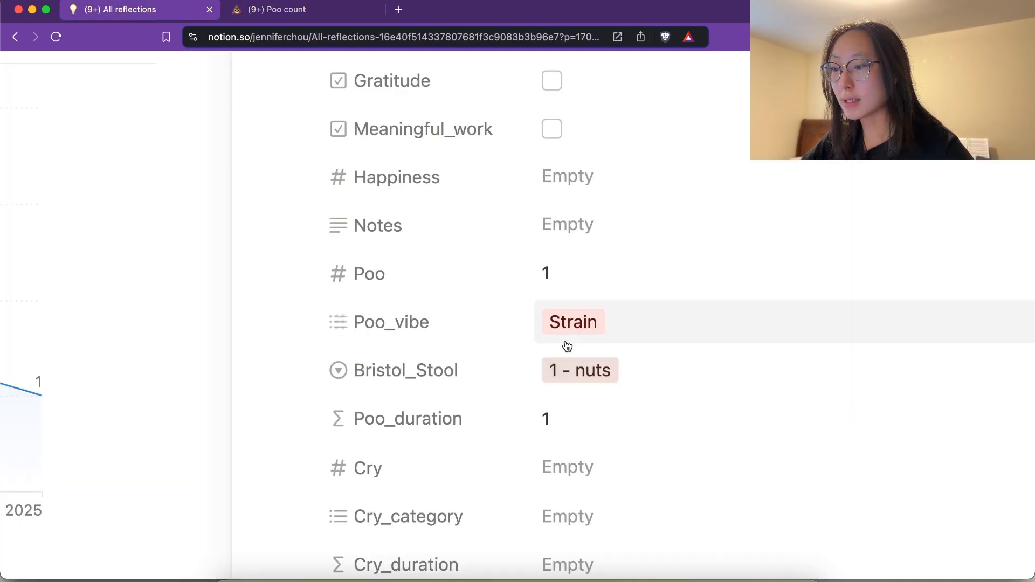
left_click(613, 329)
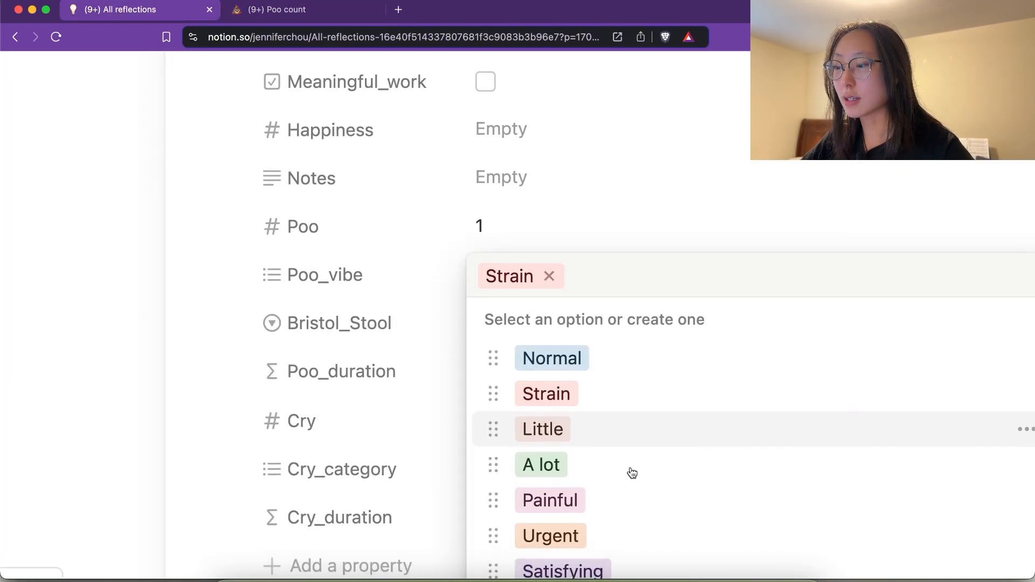
left_click(576, 225)
left_click(280, 10)
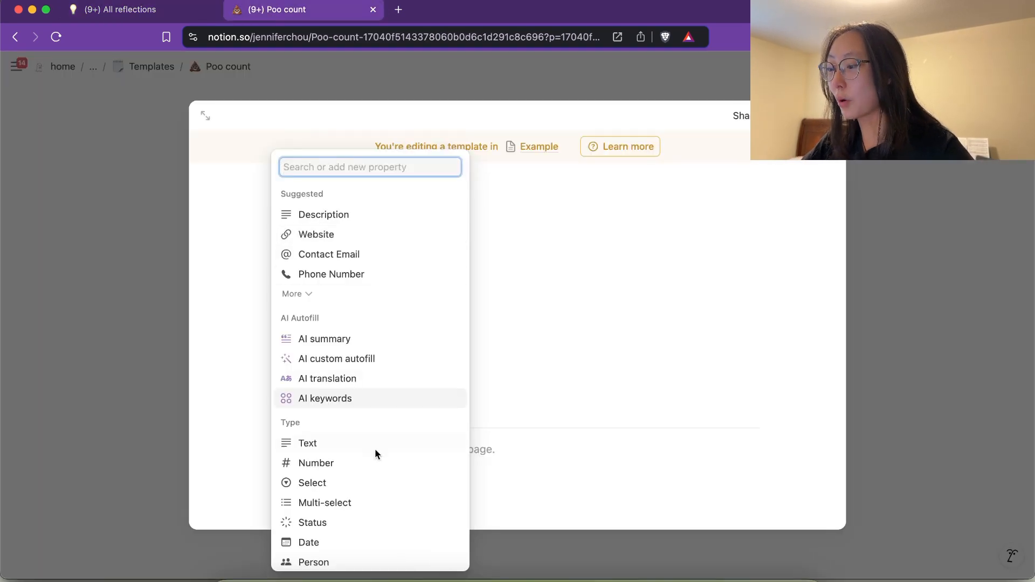
scroll(374, 473, "down", 1)
left_click(338, 467)
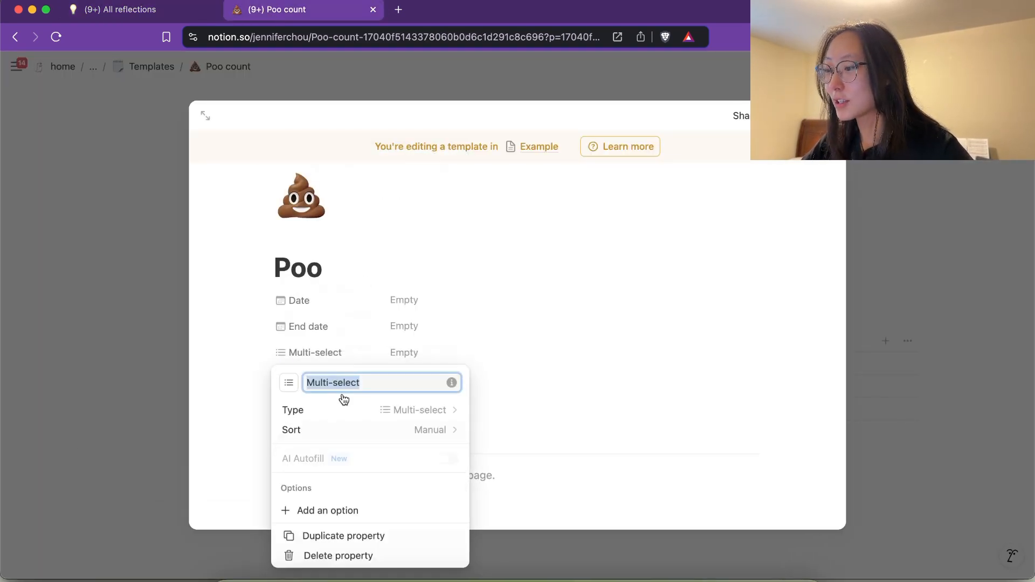
type("Poo_vibe")
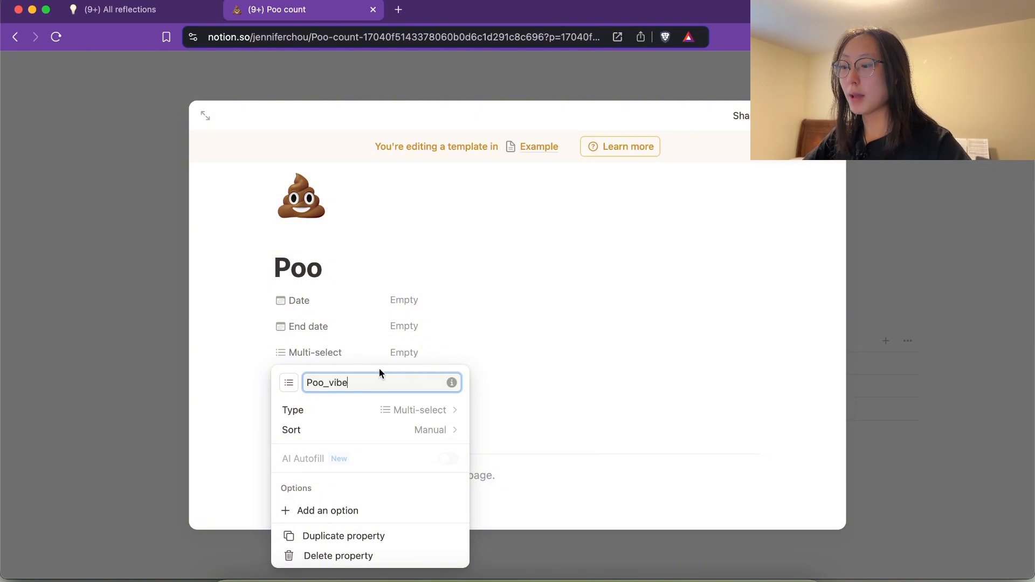
key("Return")
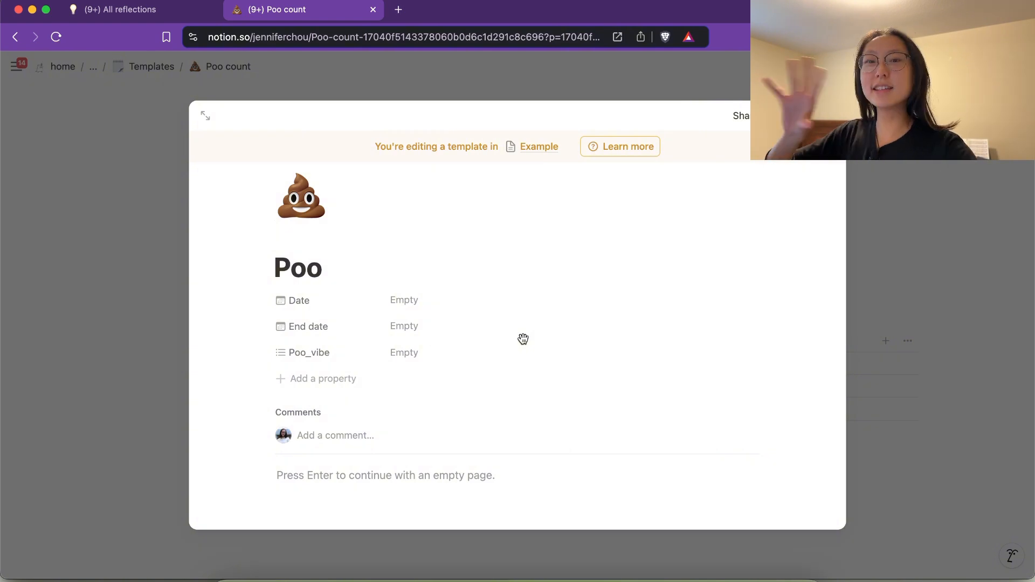
- Rename the End date property to End_date and add a select property named Bristol_stool to the Poo template
left_click(335, 326)
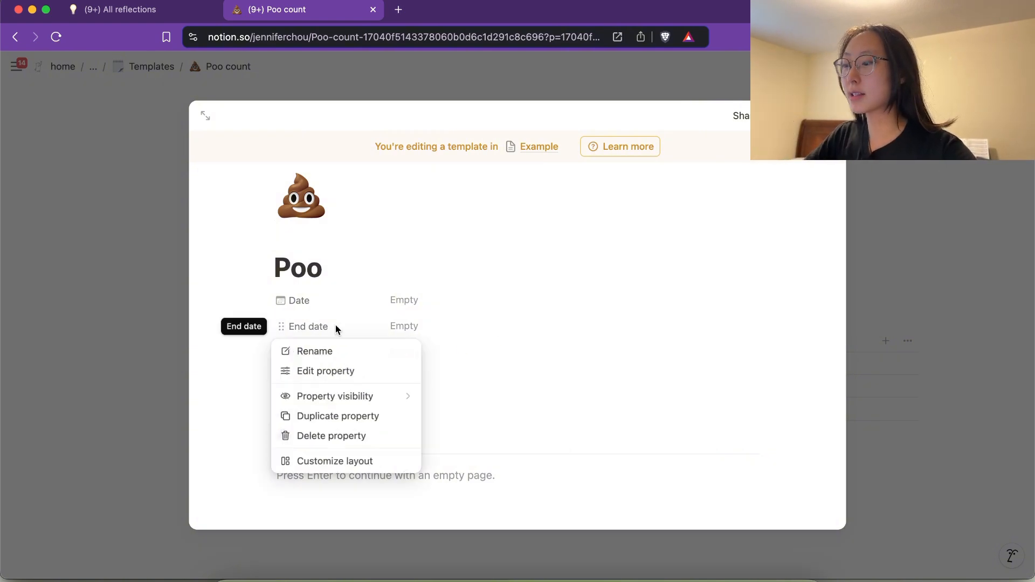
left_click(335, 349)
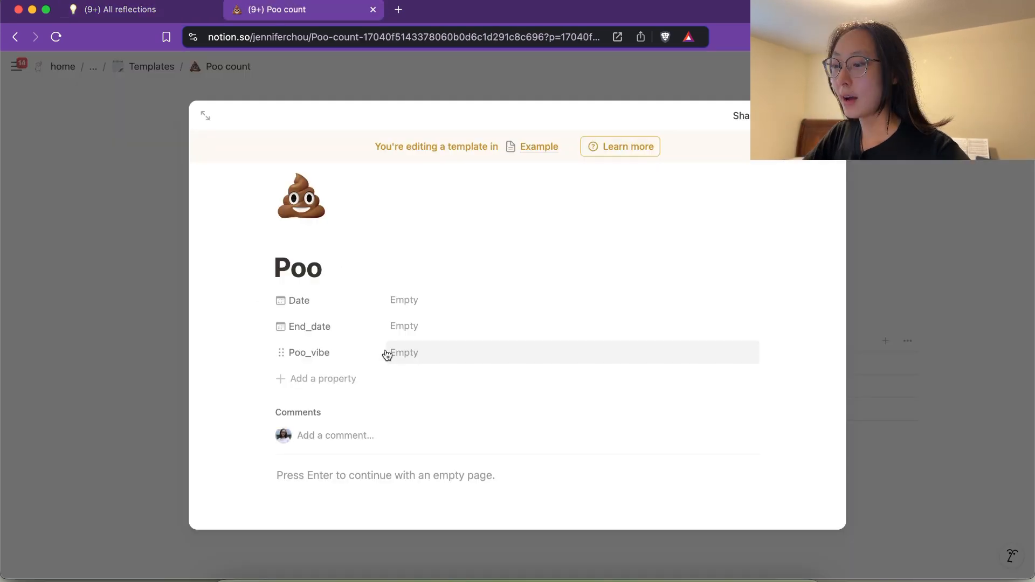
left_click(334, 379)
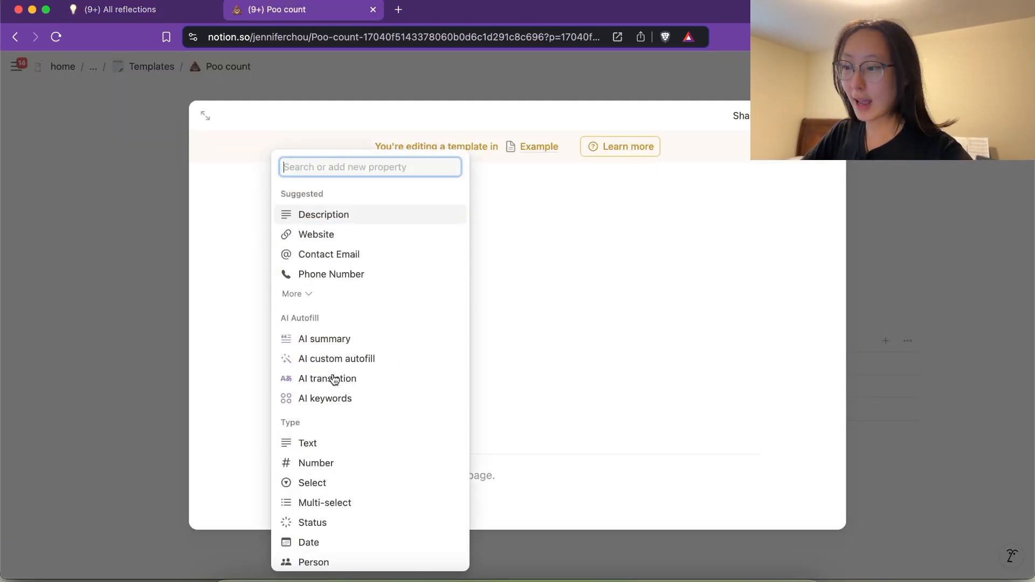
scroll(338, 439, "down", 3)
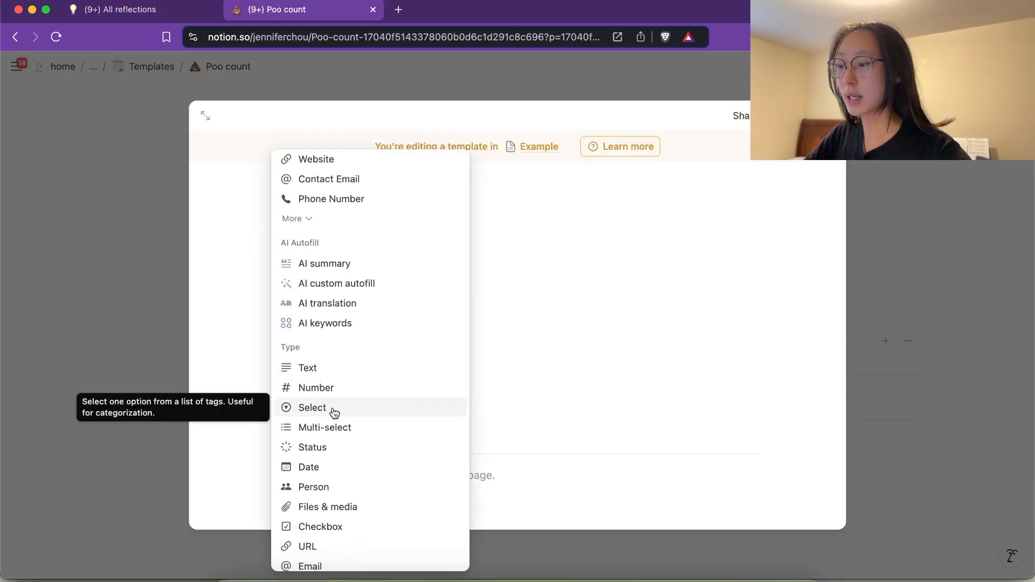
left_click(334, 411)
type("Bris")
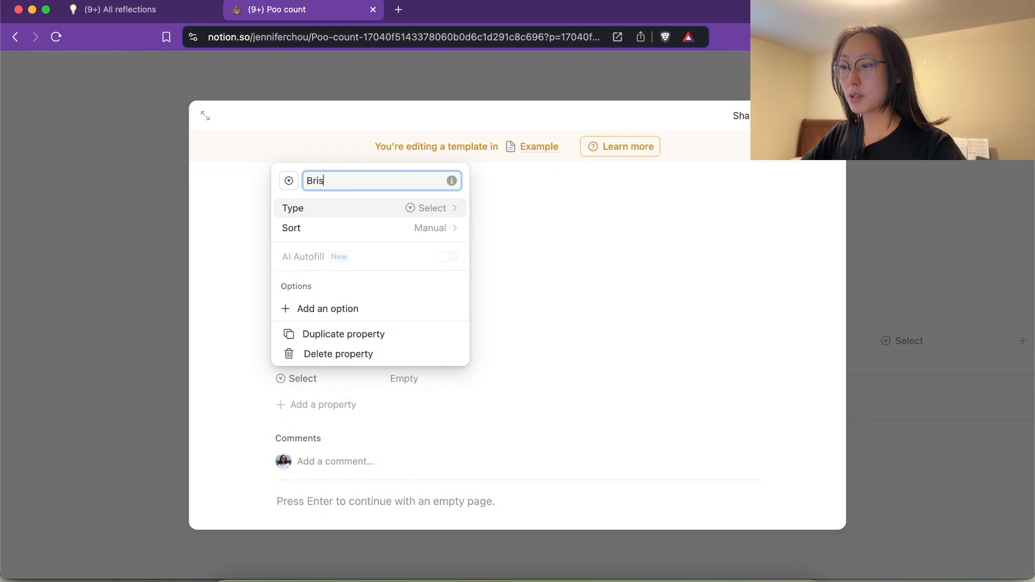
type("tol_stool")
key("Return")
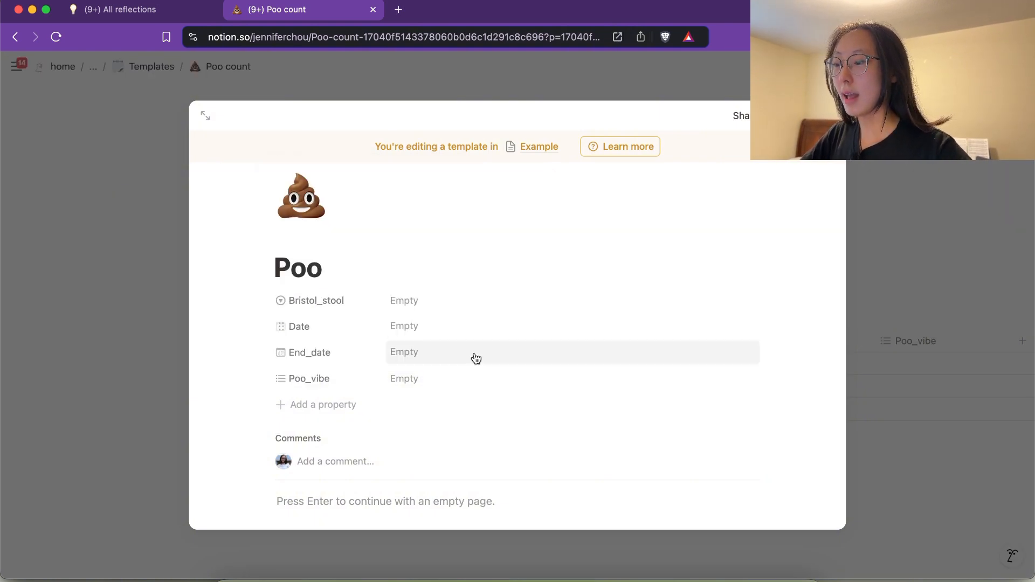
- Create the option Painful for the Poo_vibe property and assign it in the template
left_click(412, 379)
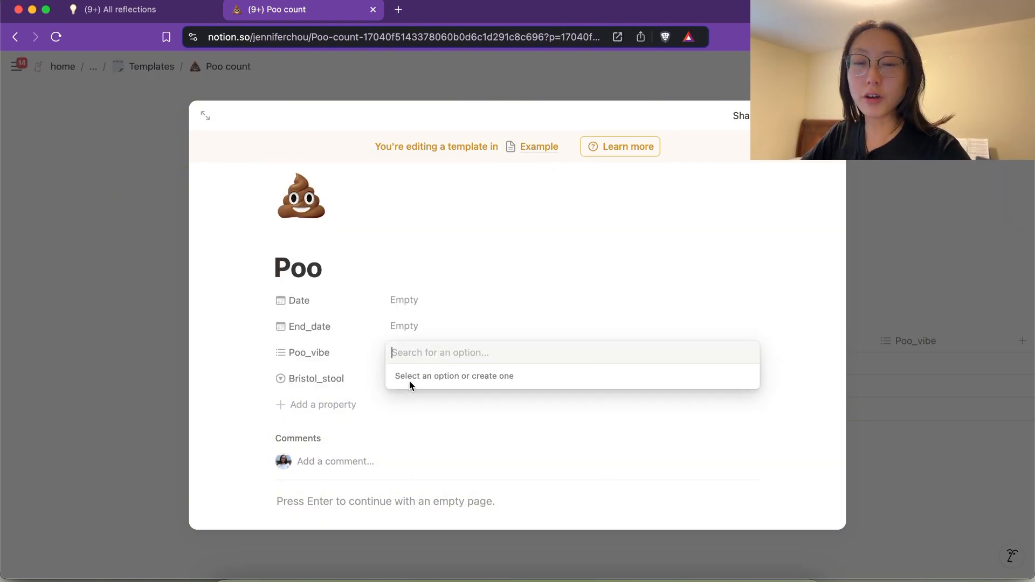
type("Painful")
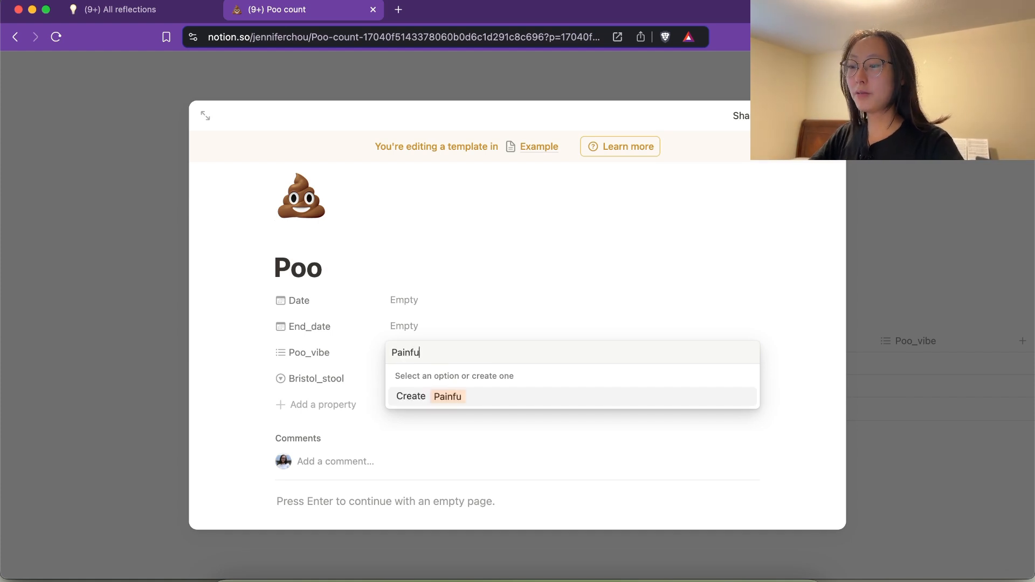
key("Return")
left_click(305, 327)
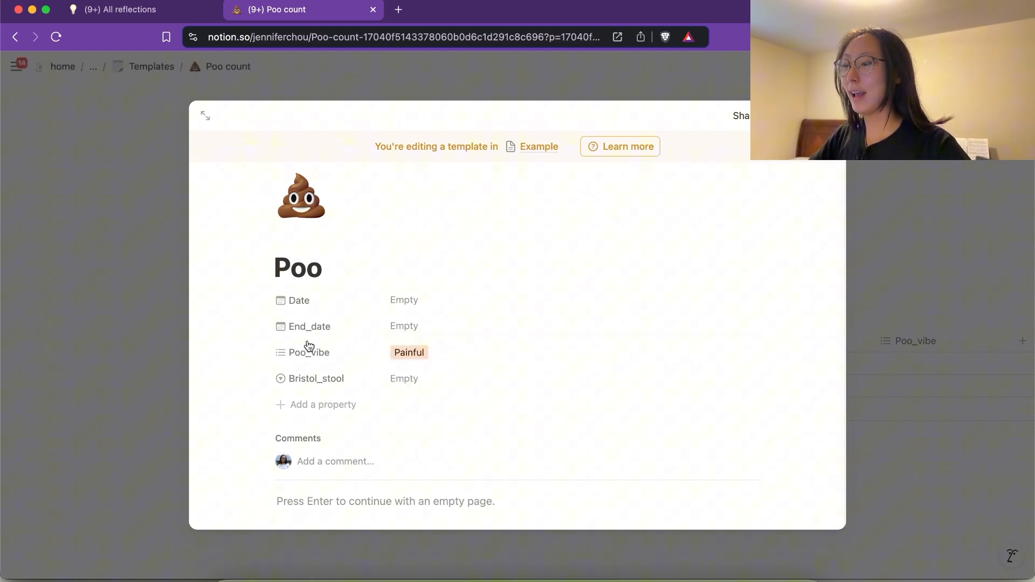
- Check which options the Bristol_Stool property offers in the reference Poo entry of All reflections, and return to the template
left_click(438, 379)
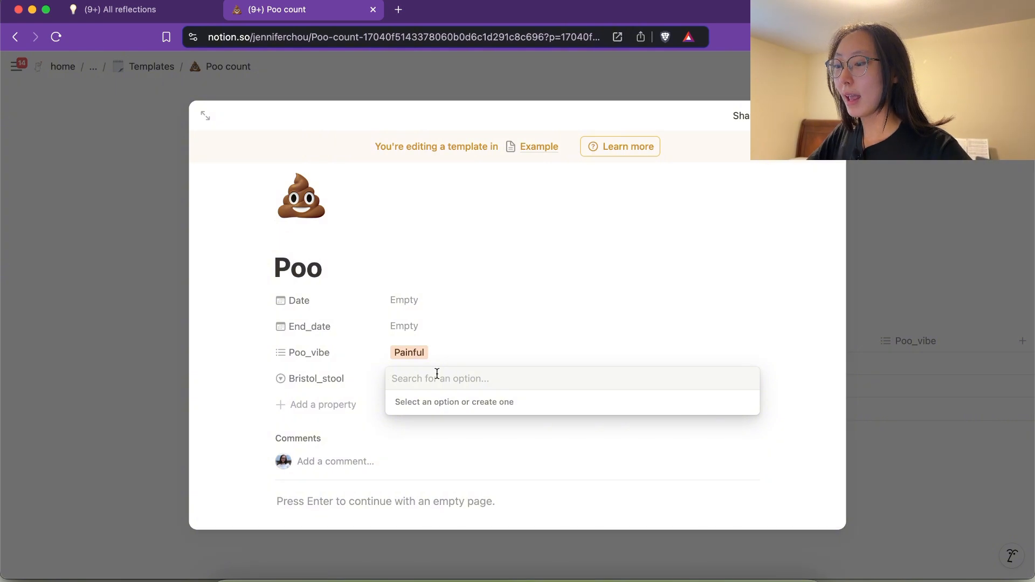
left_click(197, 9)
left_click(647, 493)
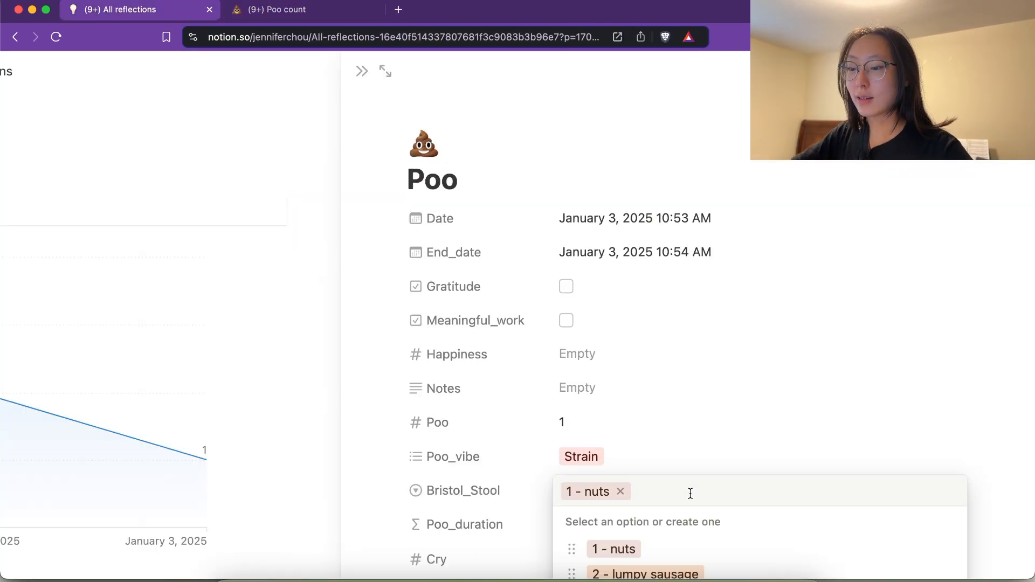
key("super+minus")
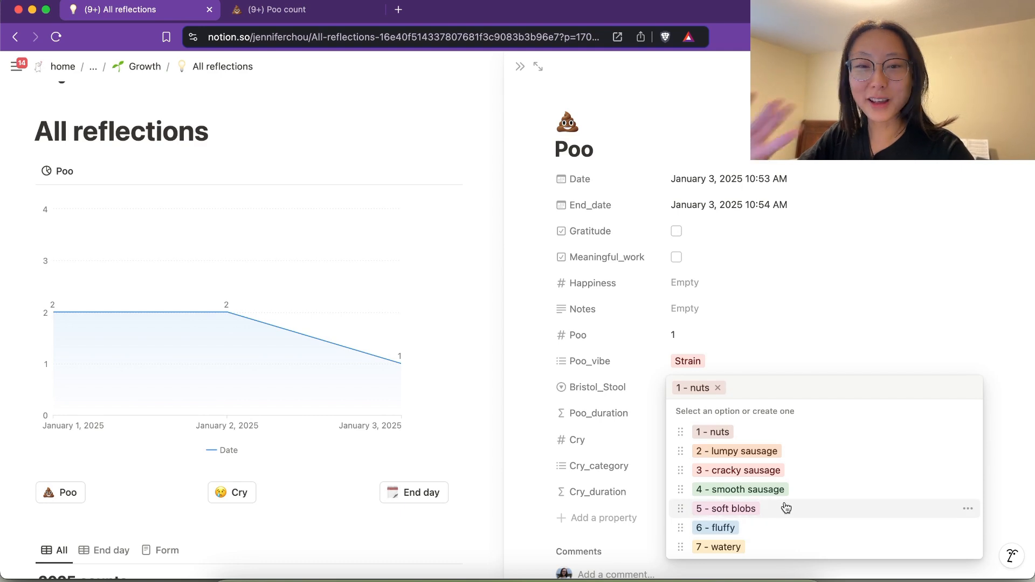
left_click(297, 16)
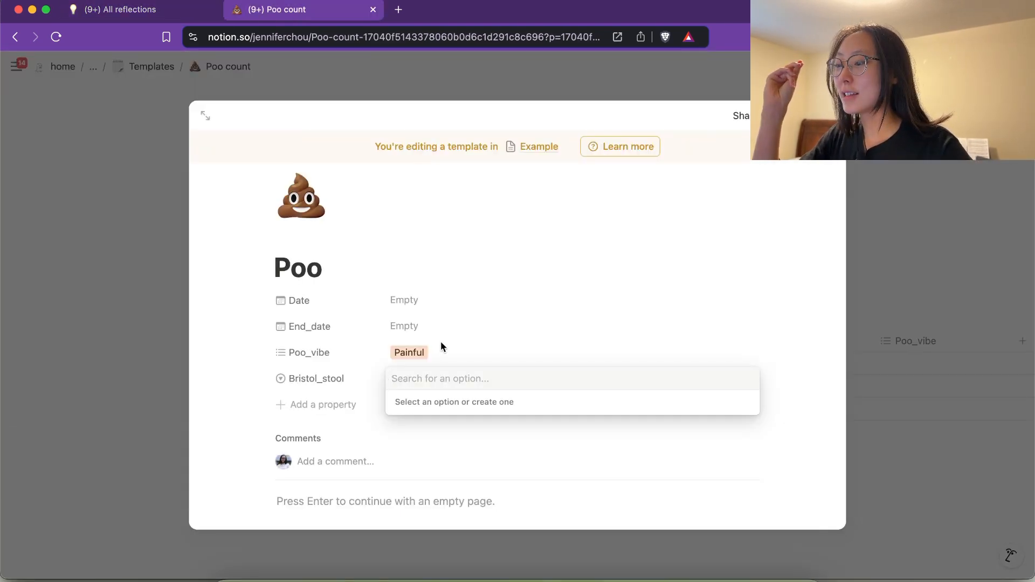
left_click(431, 356)
left_click(441, 379)
left_click(285, 385)
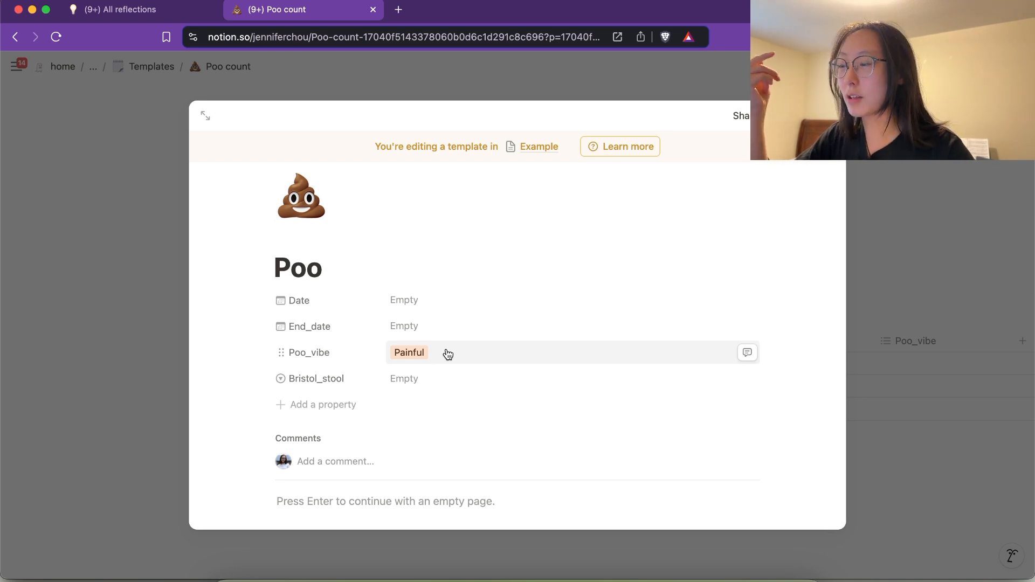
- Add a formula property named Poo_duration to the Poo template, following the reference entry in All reflections
left_click(120, 9)
scroll(245, 309, "down", 3)
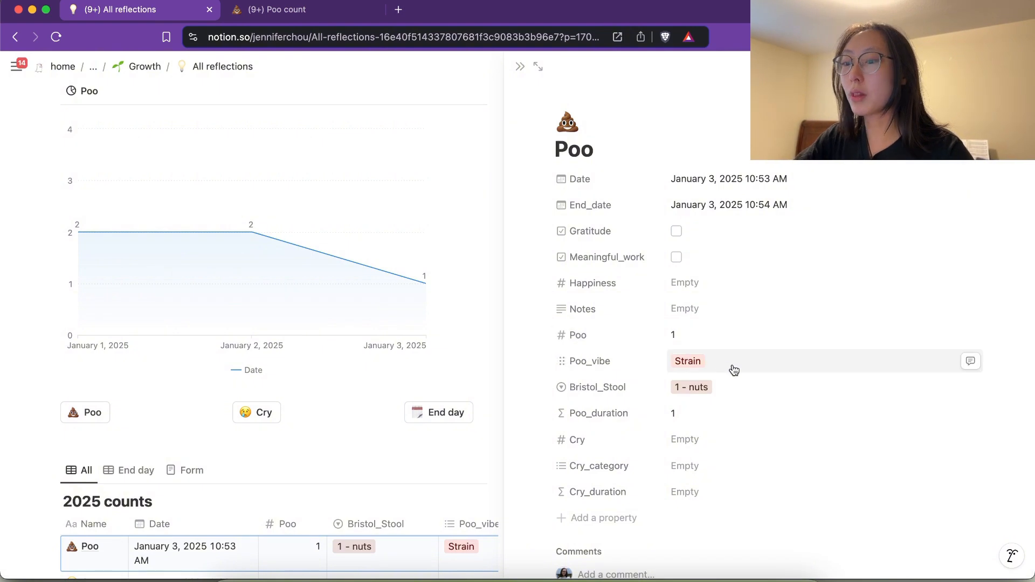
left_click(300, 16)
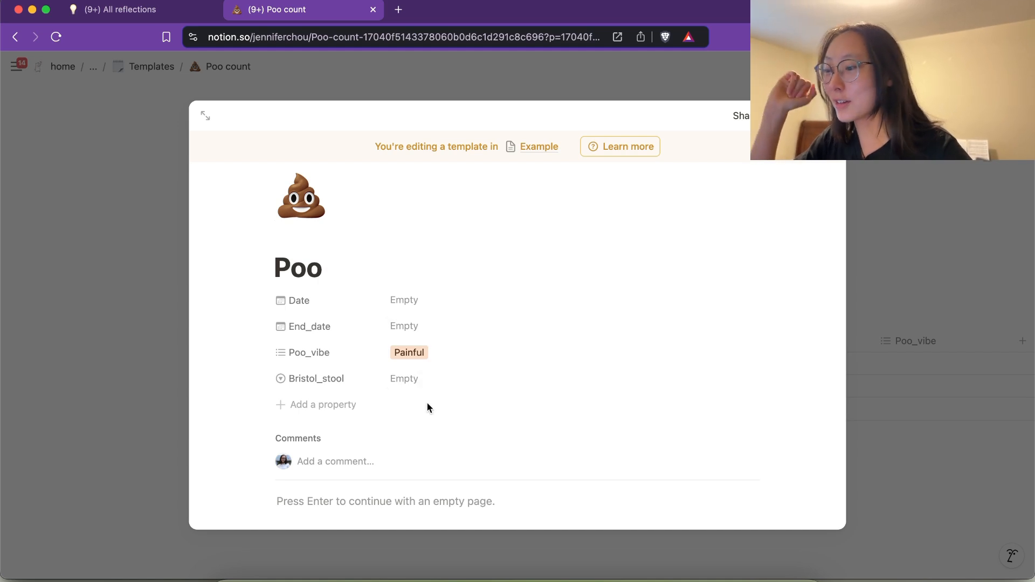
left_click(338, 403)
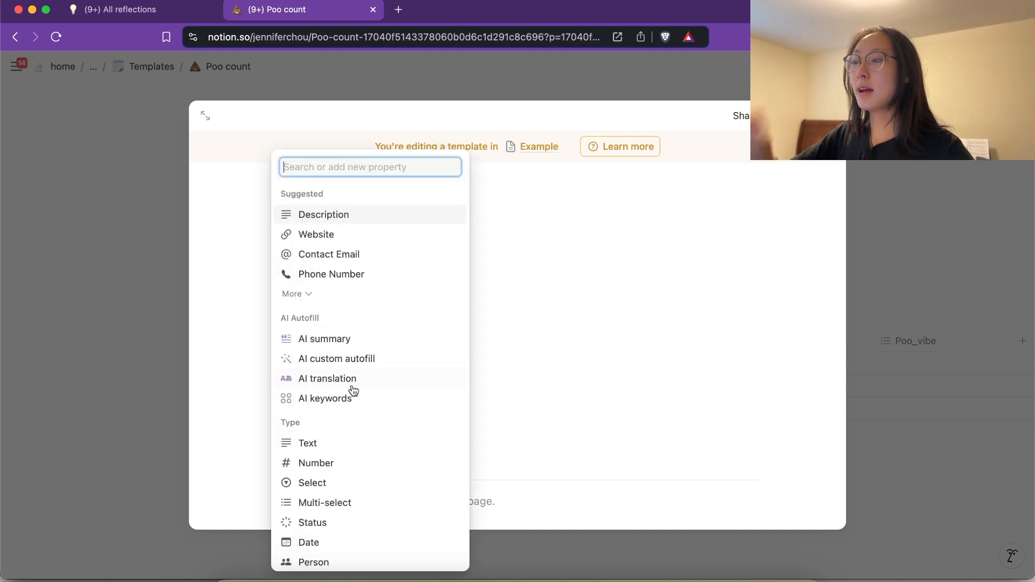
type("for")
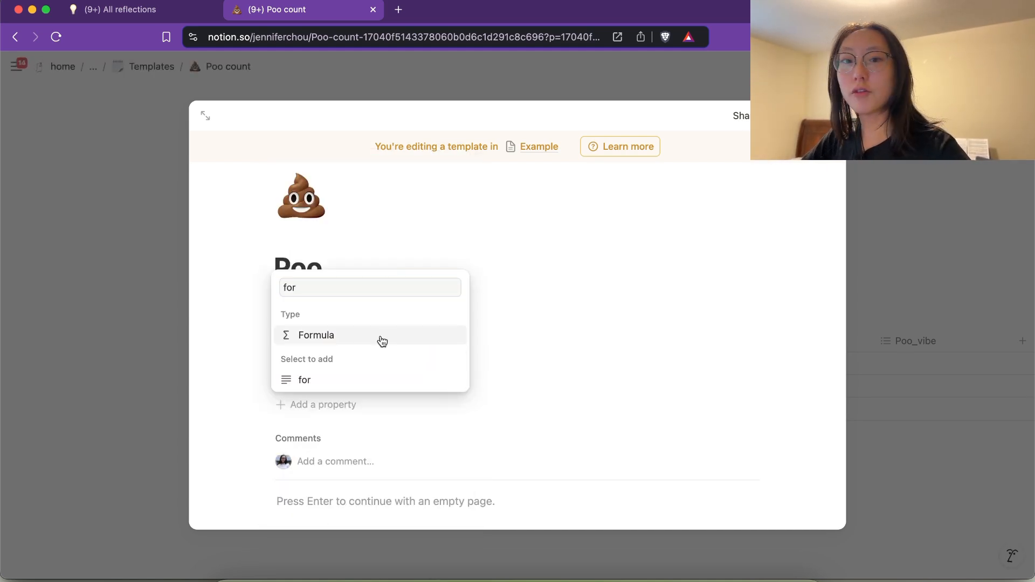
left_click(381, 340)
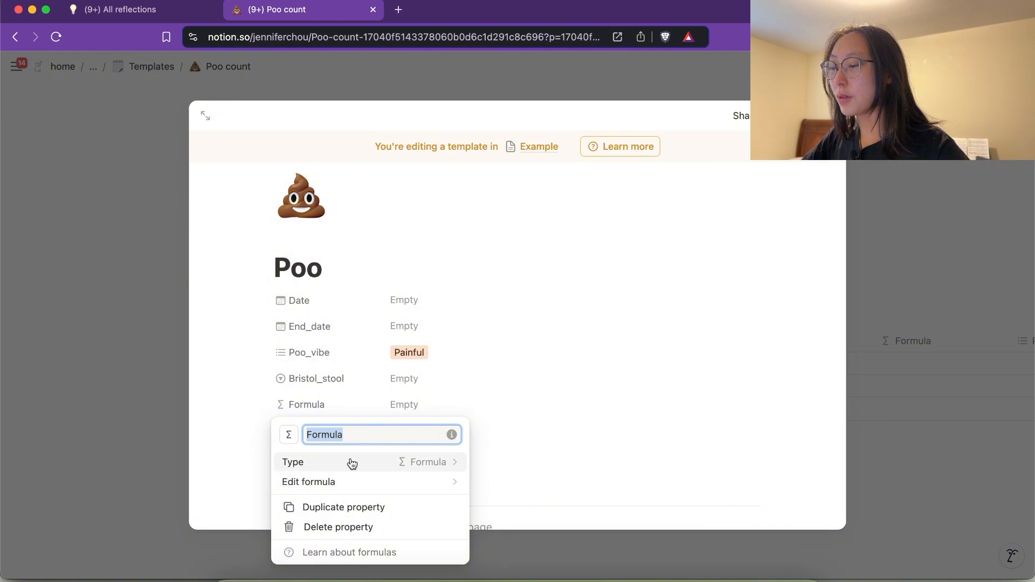
type("Poo_duration")
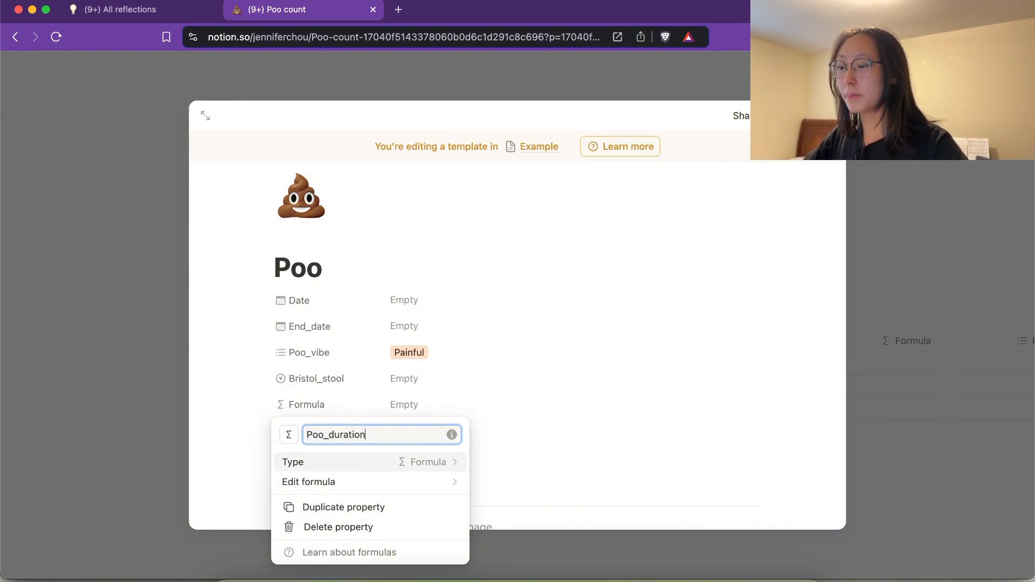
key("Return")
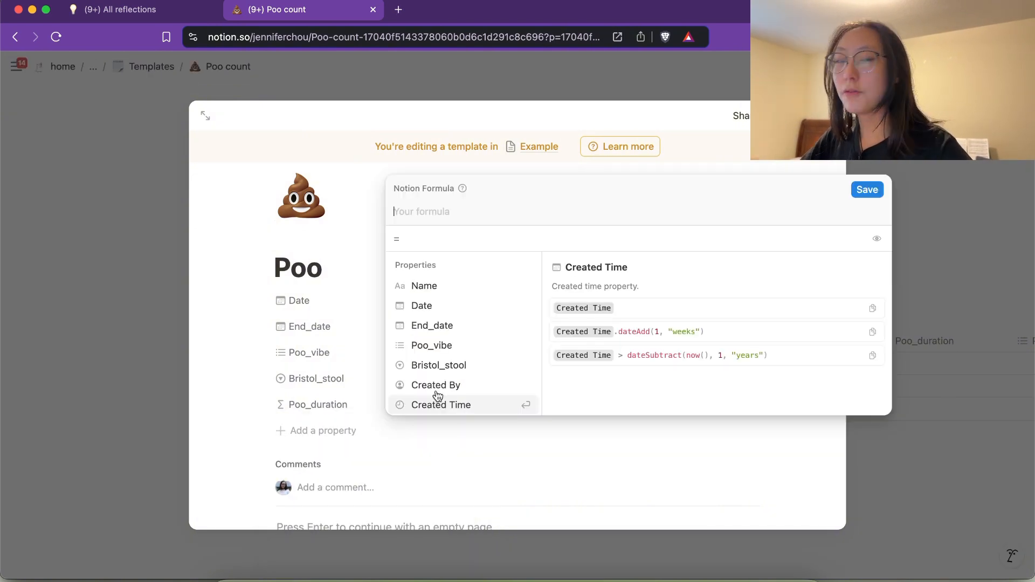
- Examine how the Poo_duration formula is built in the reference Poo entry of All reflections
left_click(156, 8)
left_click(593, 325)
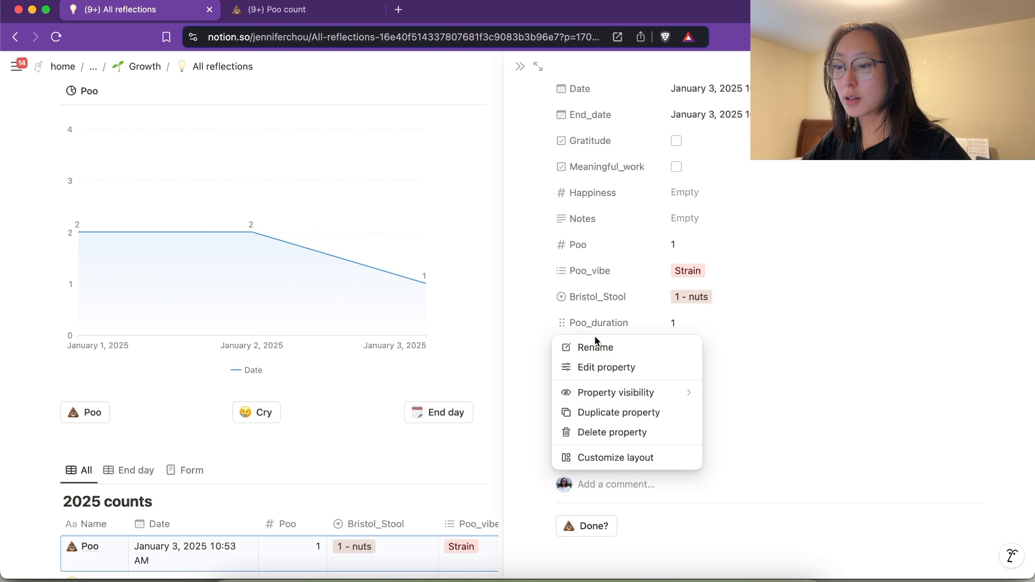
left_click(620, 366)
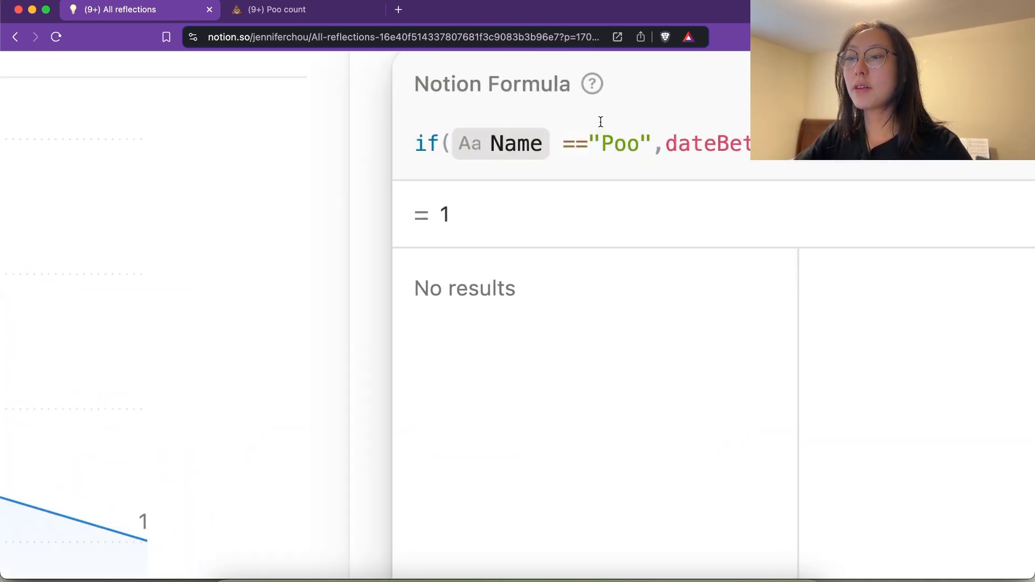
scroll(610, 157, "up", 1)
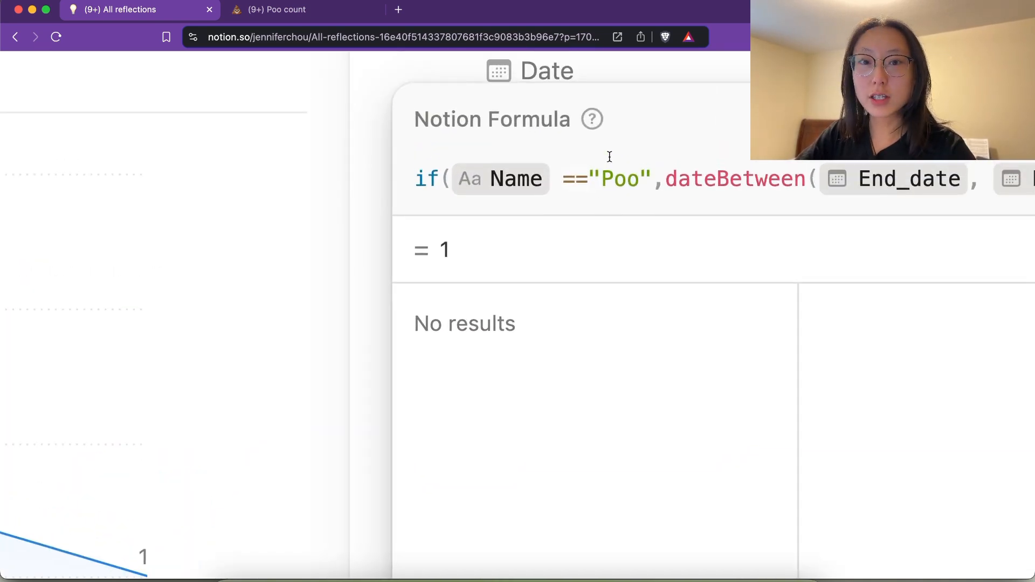
left_click(291, 15)
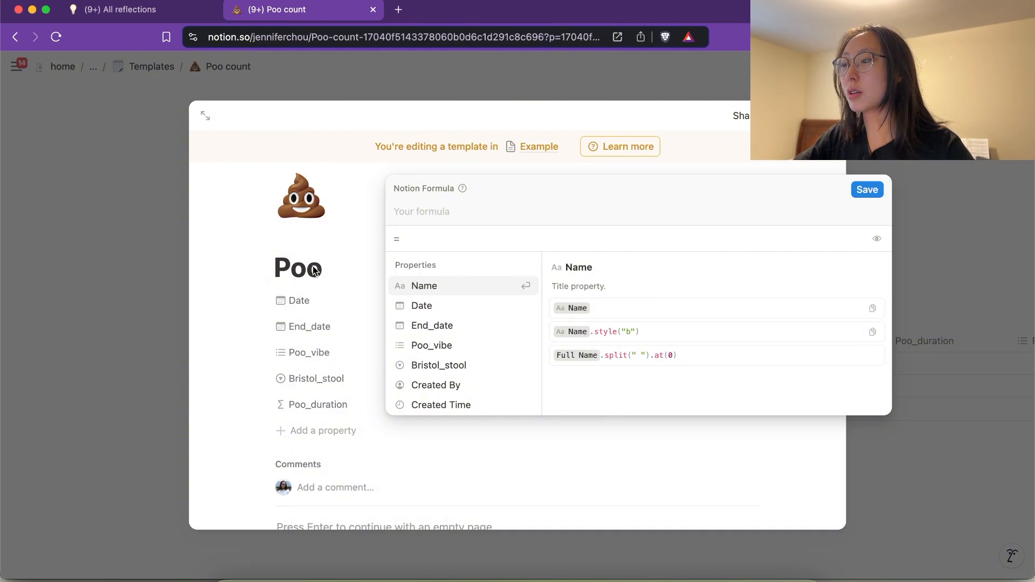
left_click(190, 9)
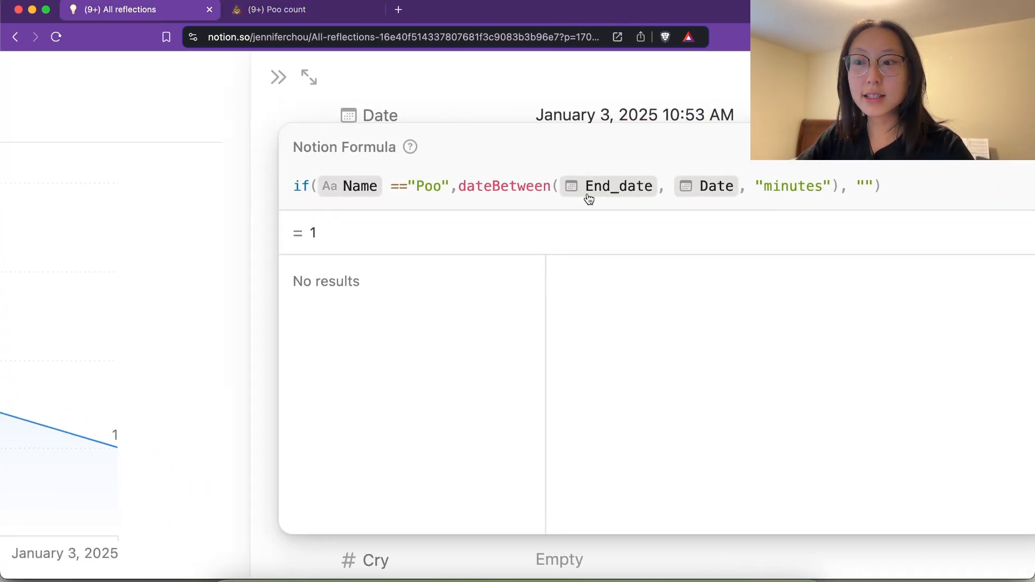
scroll(834, 201, "down", 5)
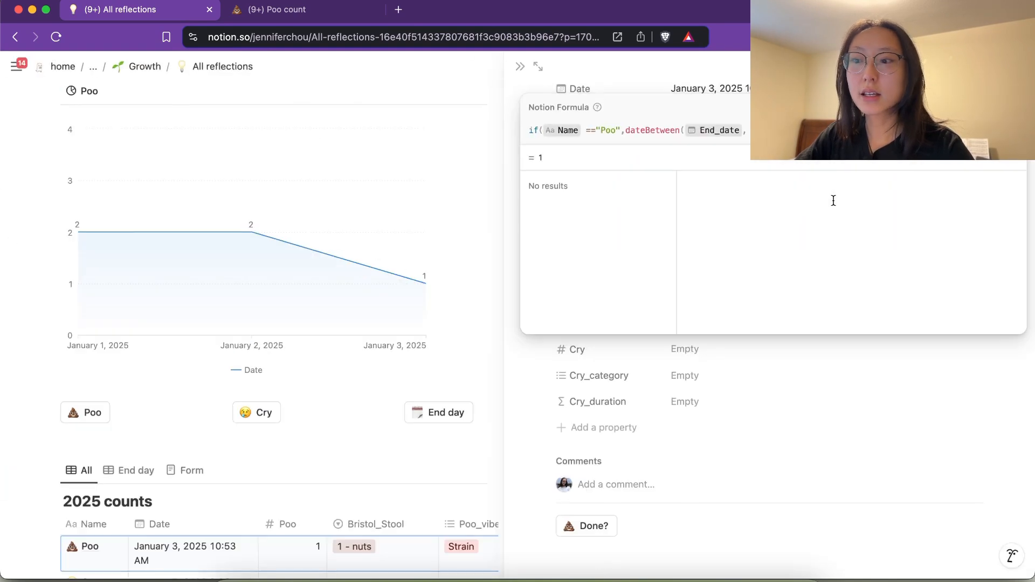
left_click(854, 440)
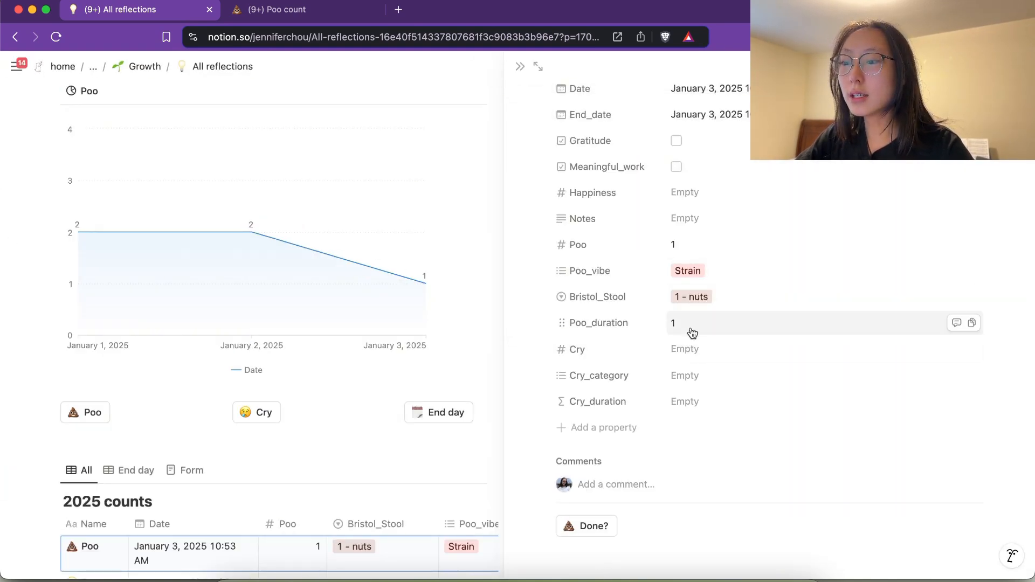
- Reopen the reference entry's Poo_duration formula, select the whole expression, and return to the Poo template
scroll(696, 324, "up", 3)
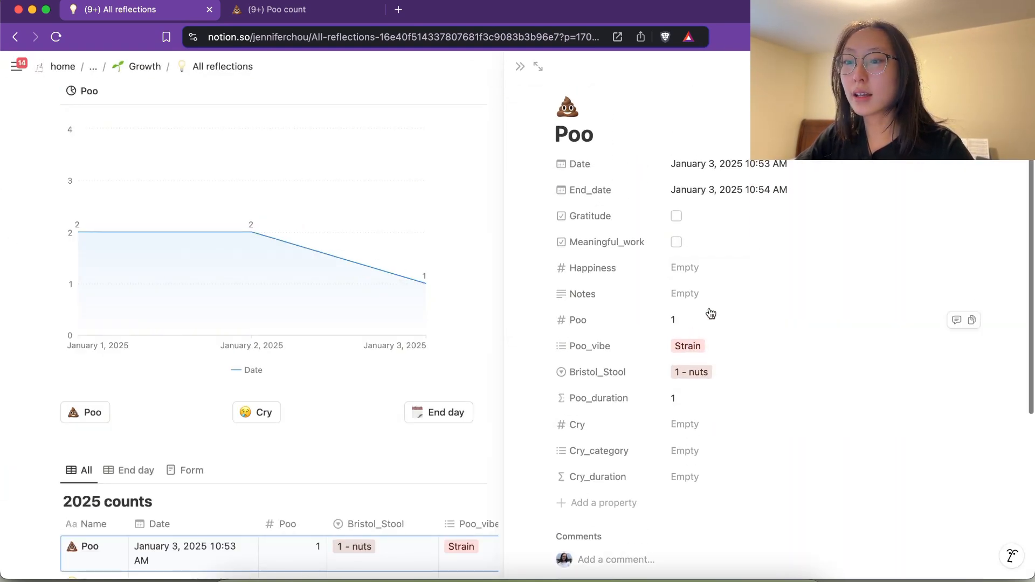
left_click(723, 401)
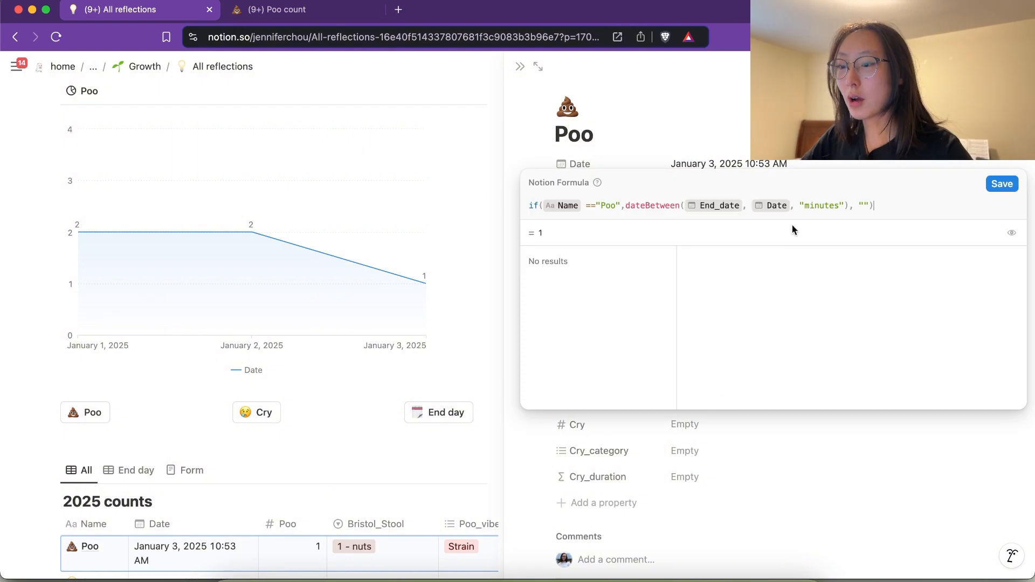
key("super+a")
left_click(721, 128)
left_click(277, 10)
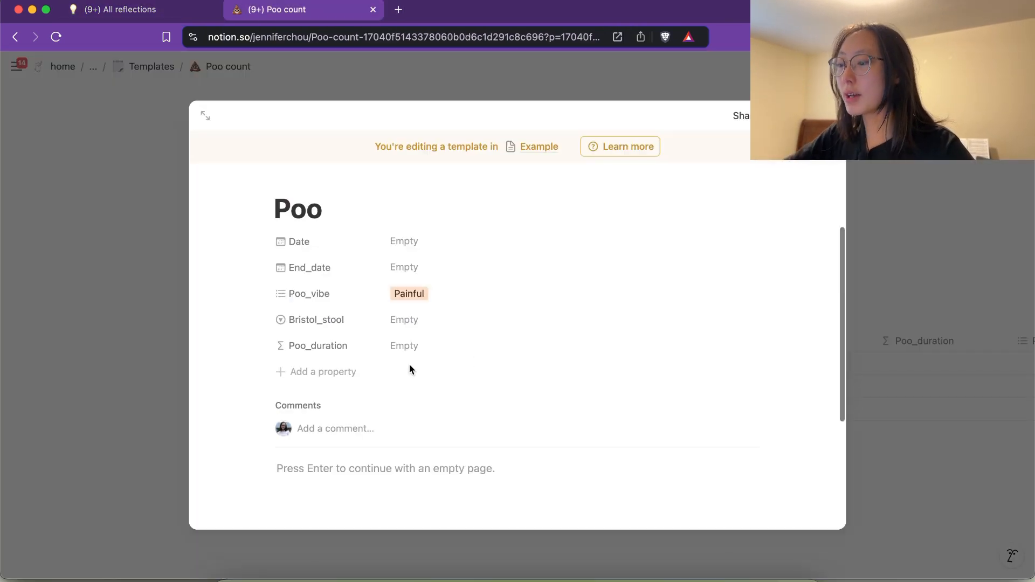
- Set the template's Date value to Now, the time when duplicated, and insert a button block in the page body
left_click(423, 249)
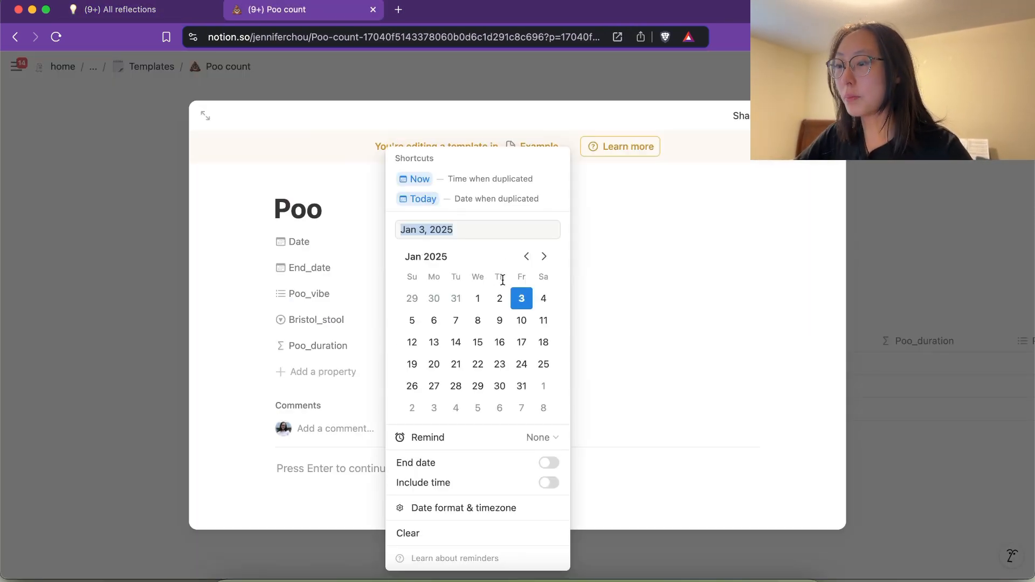
left_click(464, 180)
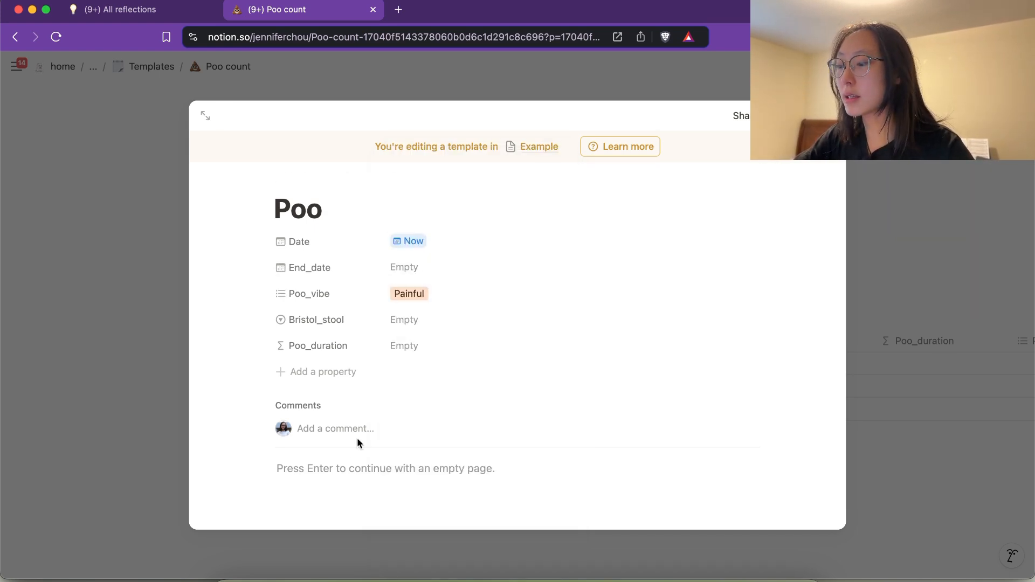
left_click(351, 470)
type("/butt")
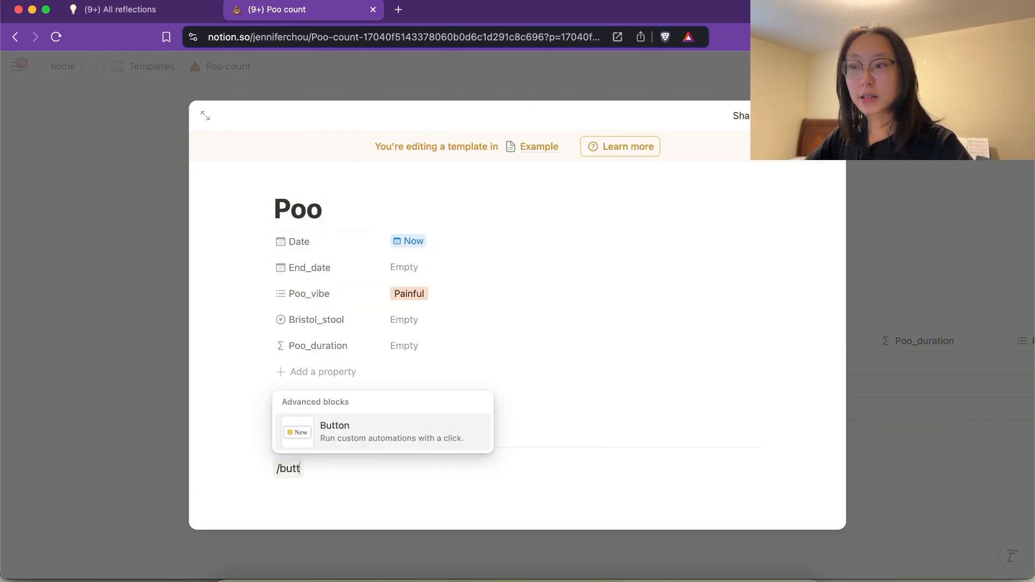
left_click(339, 447)
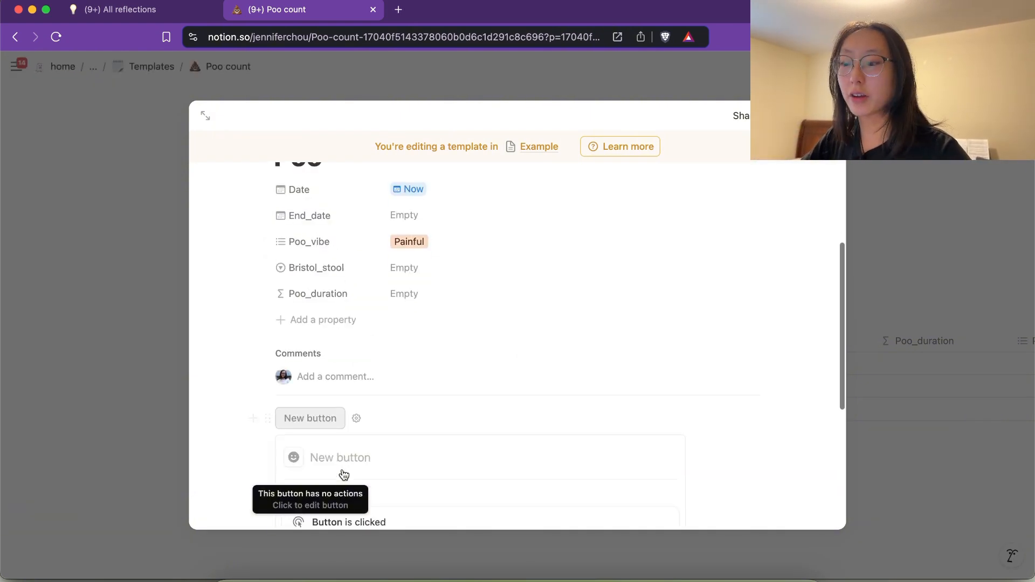
- Give the template's new button the poo emoji as its icon and name it "Done?"
left_click(293, 428)
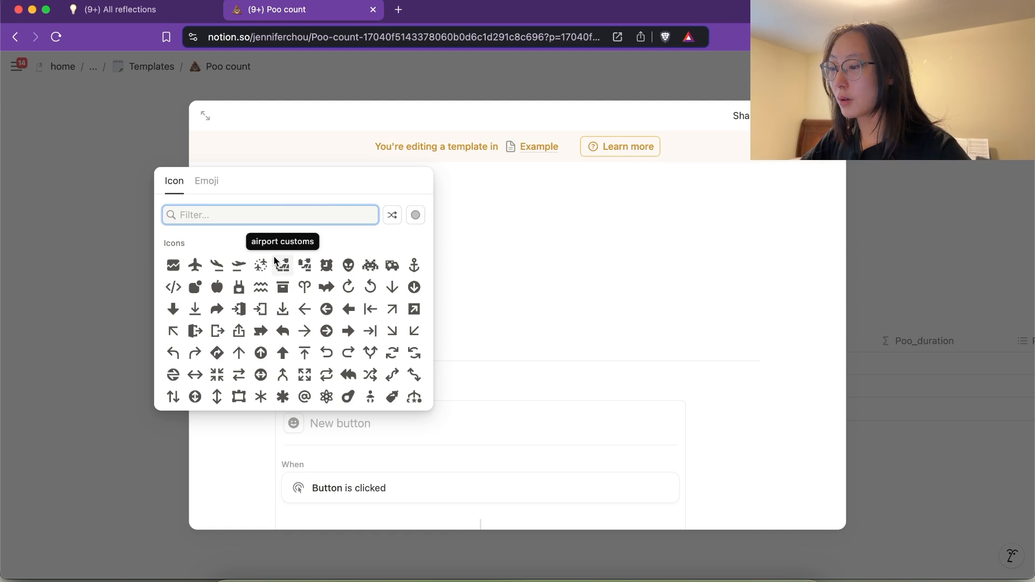
left_click(221, 193)
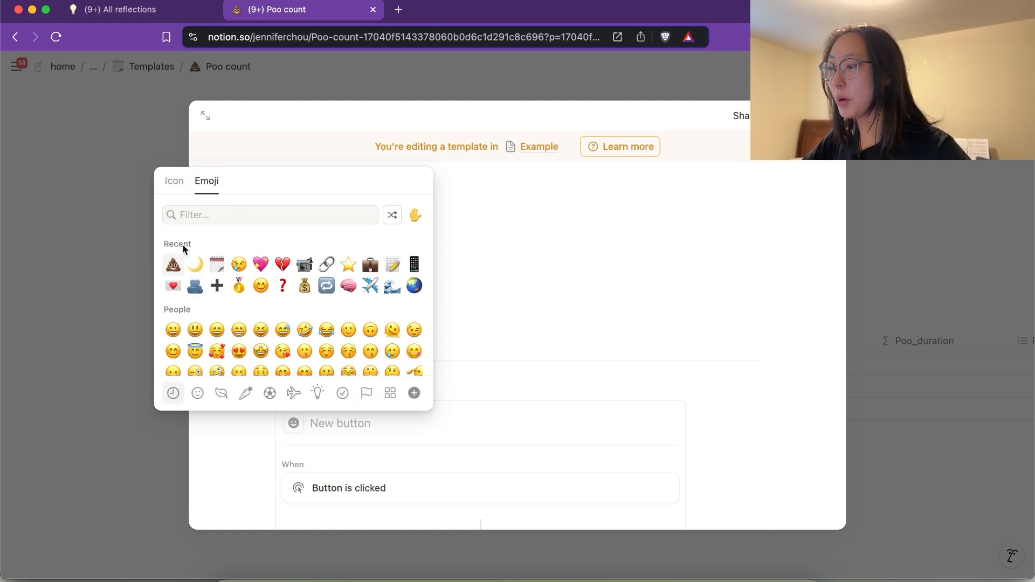
left_click(173, 265)
type("Done?")
- Add an edit-pages action to the Done? button that targets This page
scroll(441, 445, "down", 3)
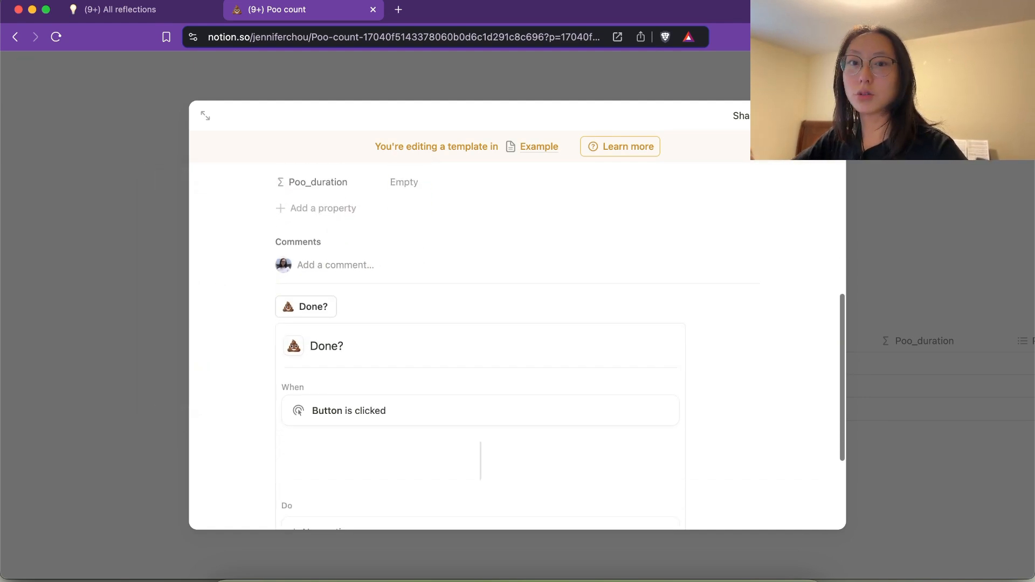
scroll(447, 448, "down", 2)
left_click(377, 388)
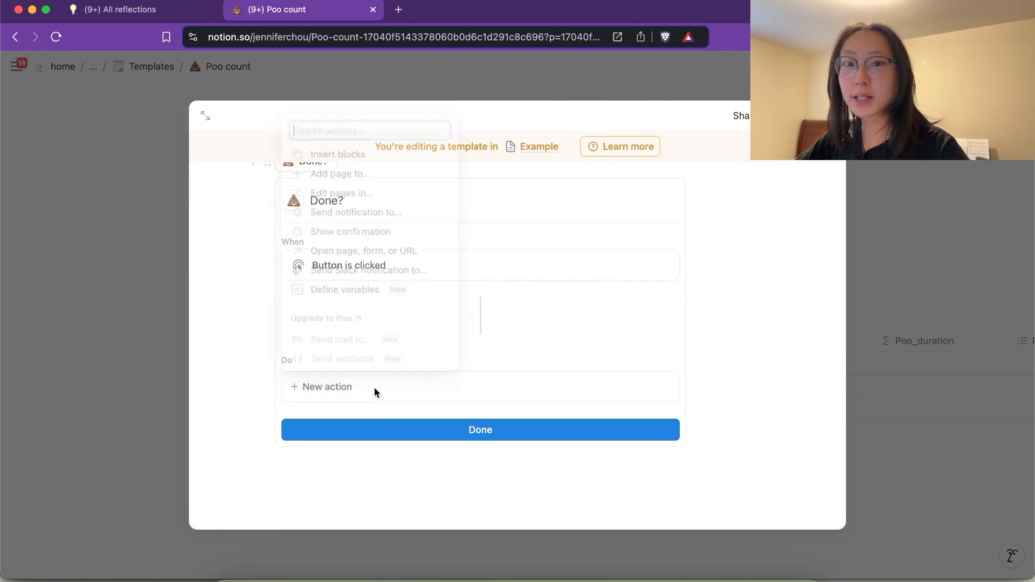
left_click(348, 187)
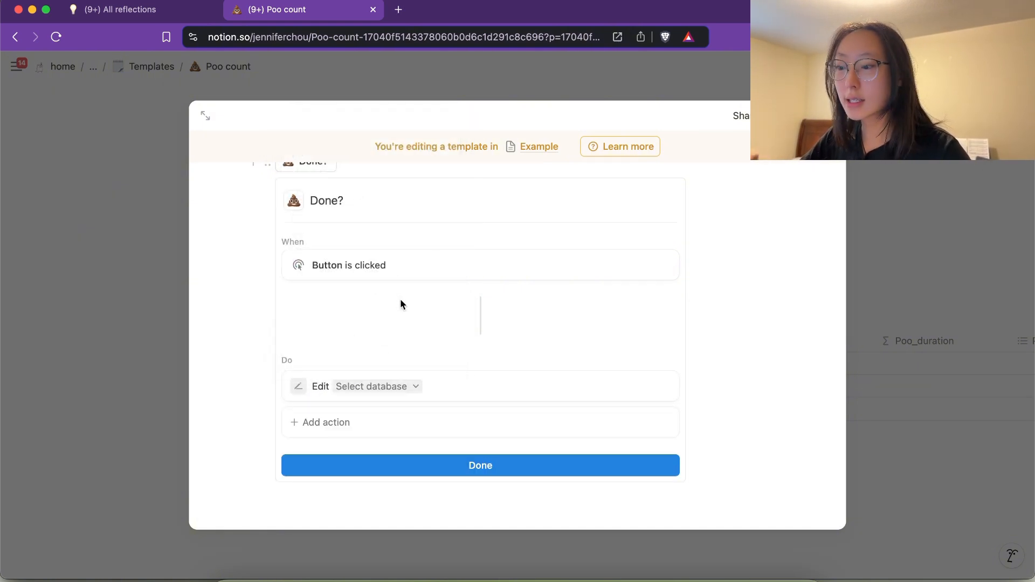
left_click(405, 393)
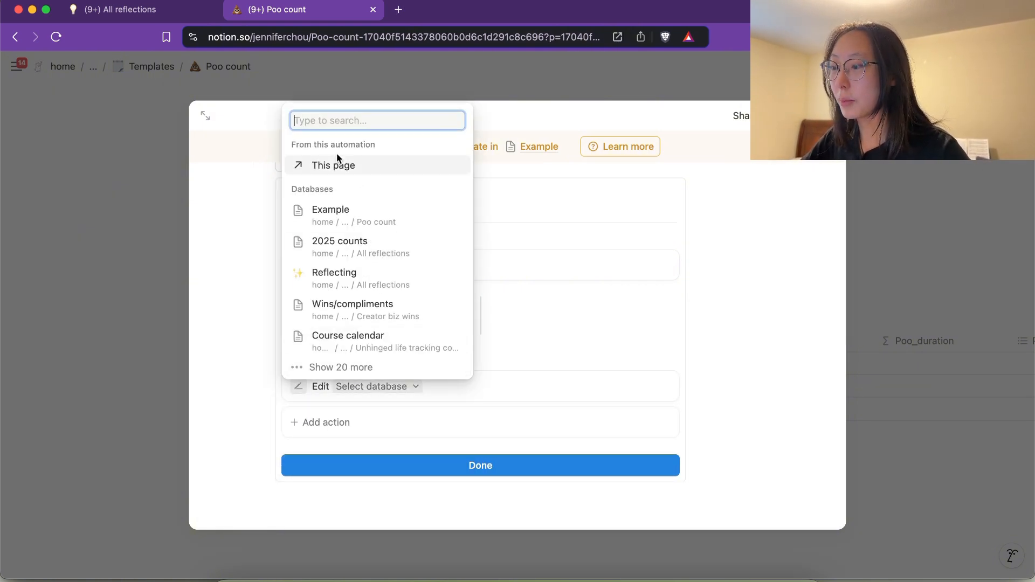
left_click(341, 162)
- Make the action set End_date to Time triggered, save the Done? button, and close the template
scroll(420, 303, "down", 2)
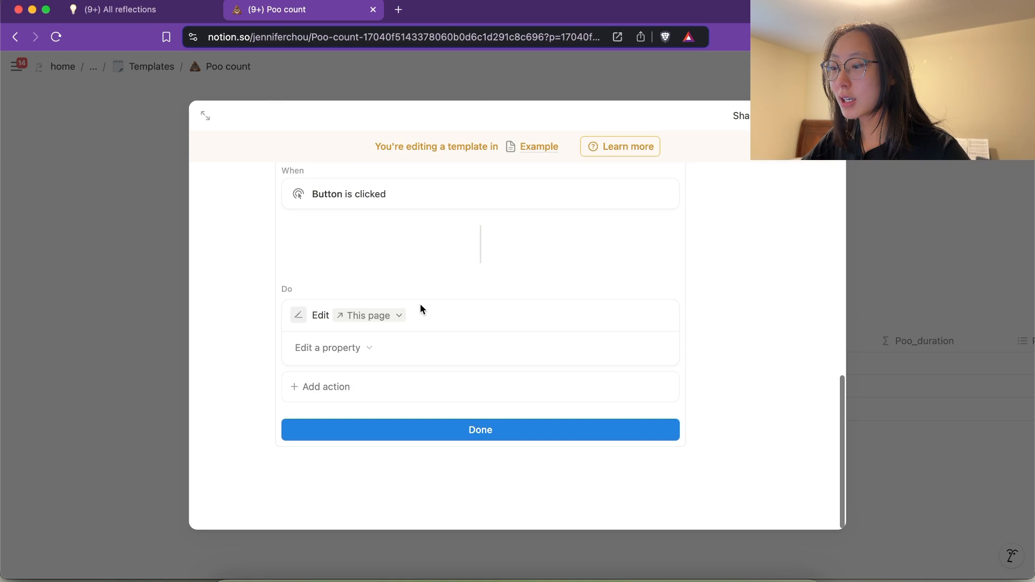
left_click(371, 388)
left_click(346, 348)
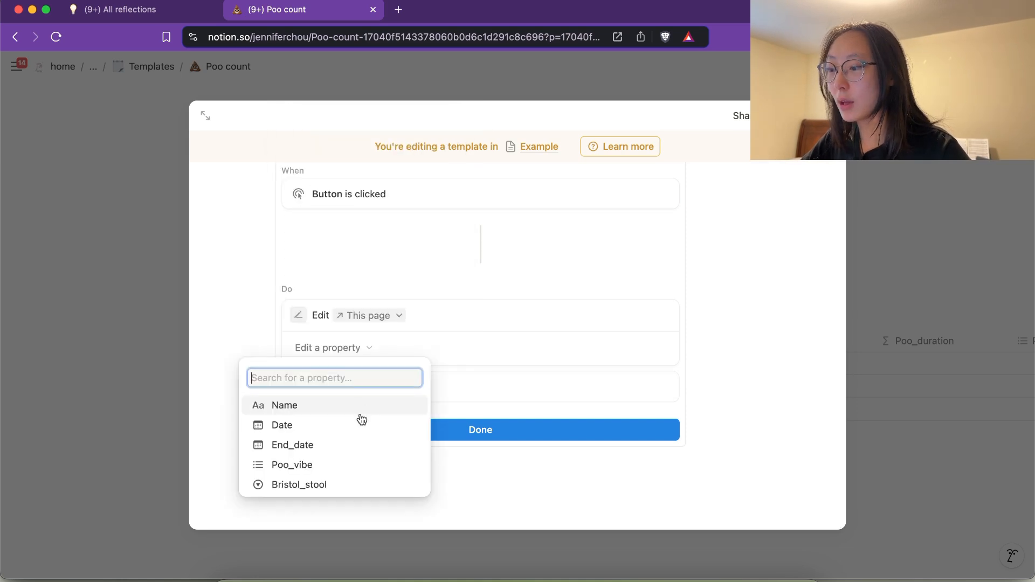
left_click(342, 444)
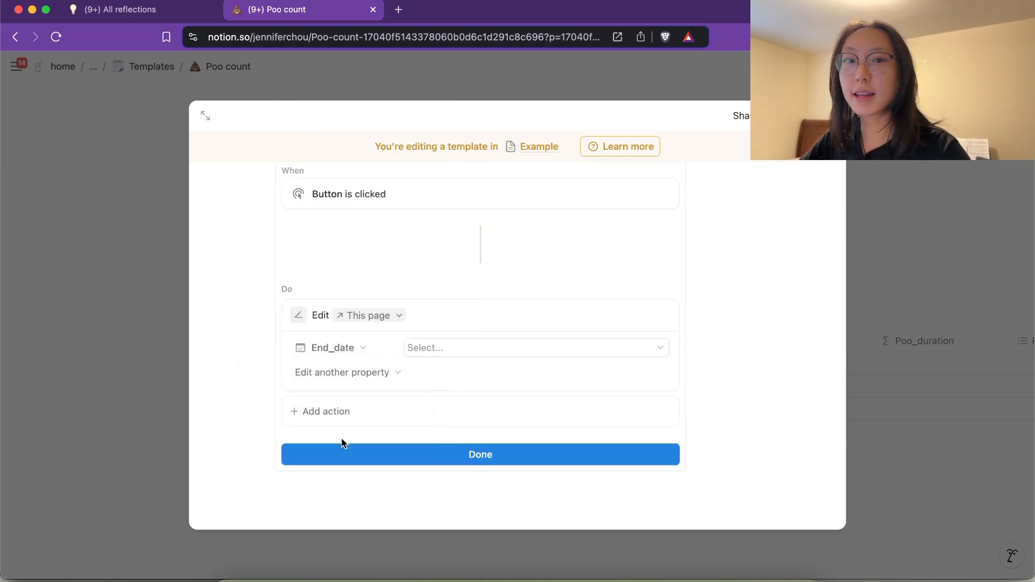
left_click(438, 350)
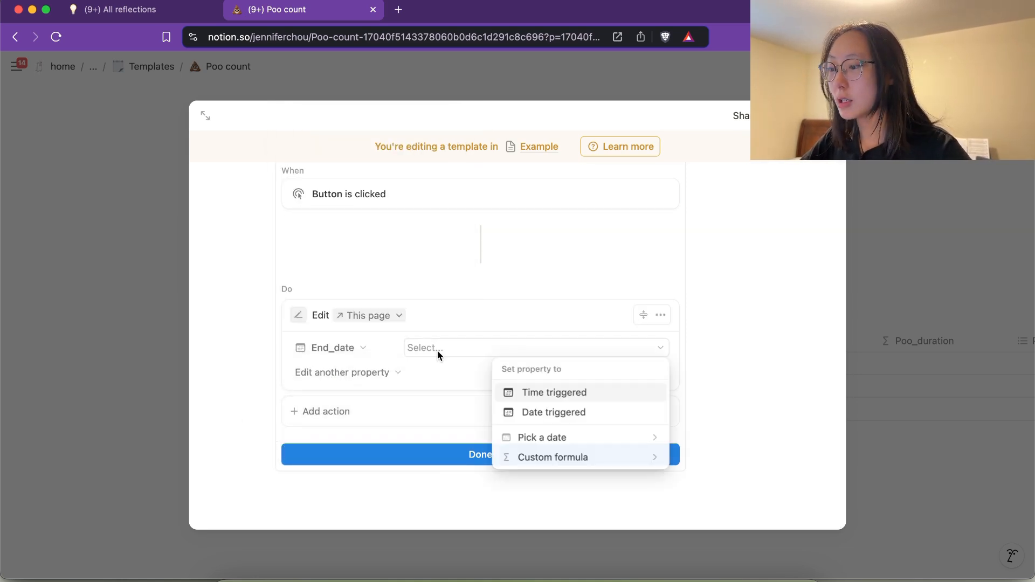
left_click(555, 393)
left_click(480, 455)
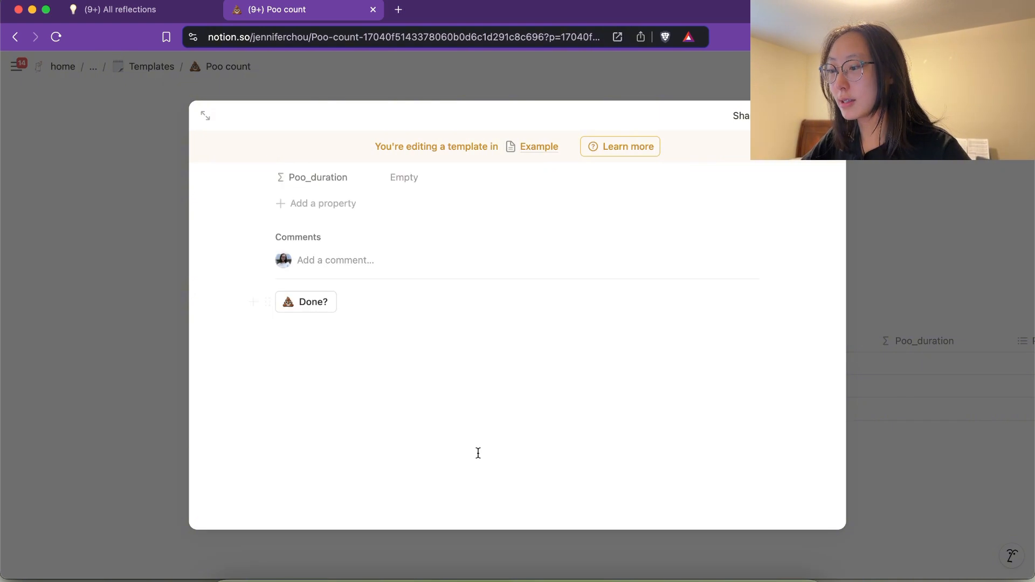
scroll(476, 453, "up", 5)
scroll(411, 331, "down", 2)
left_click(140, 187)
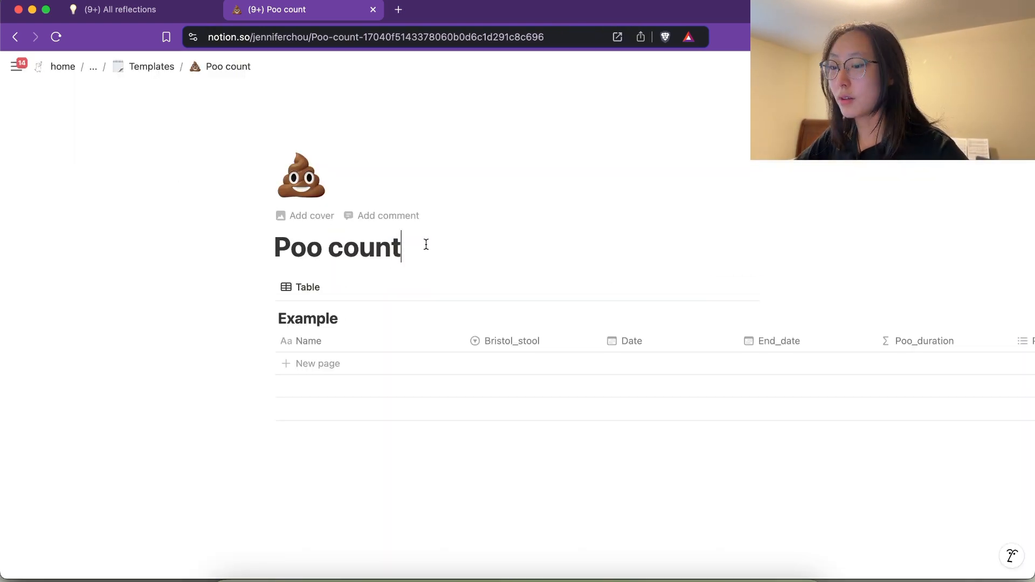
- Insert a button block directly below the Poo count page title, above the Example table
key("Return")
type("/")
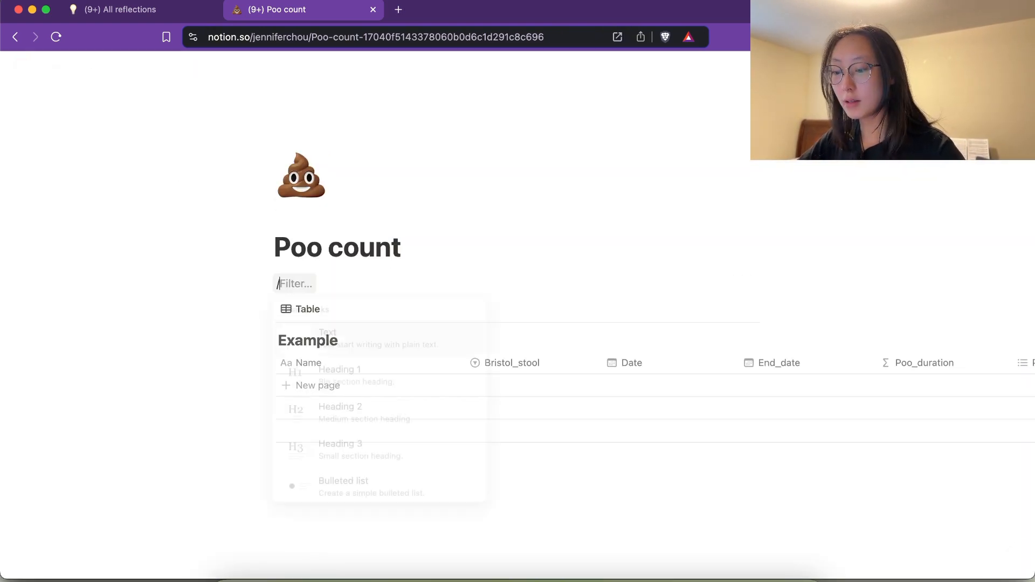
type("but")
key("Return")
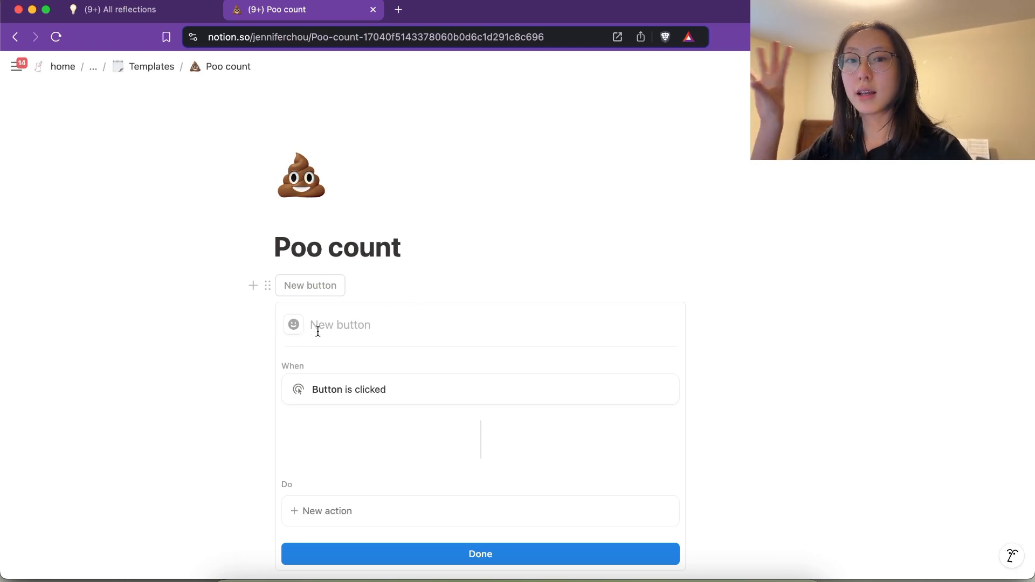
- Give the new page button the poo emoji as its icon and name it "Poo"
scroll(317, 329, "down", 2)
left_click(294, 249)
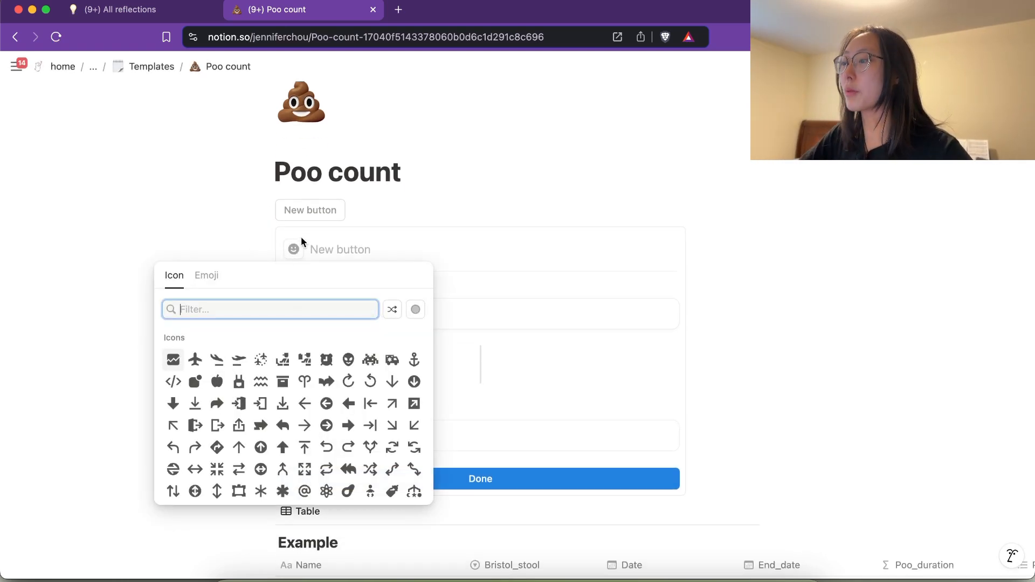
left_click(222, 272)
left_click(173, 359)
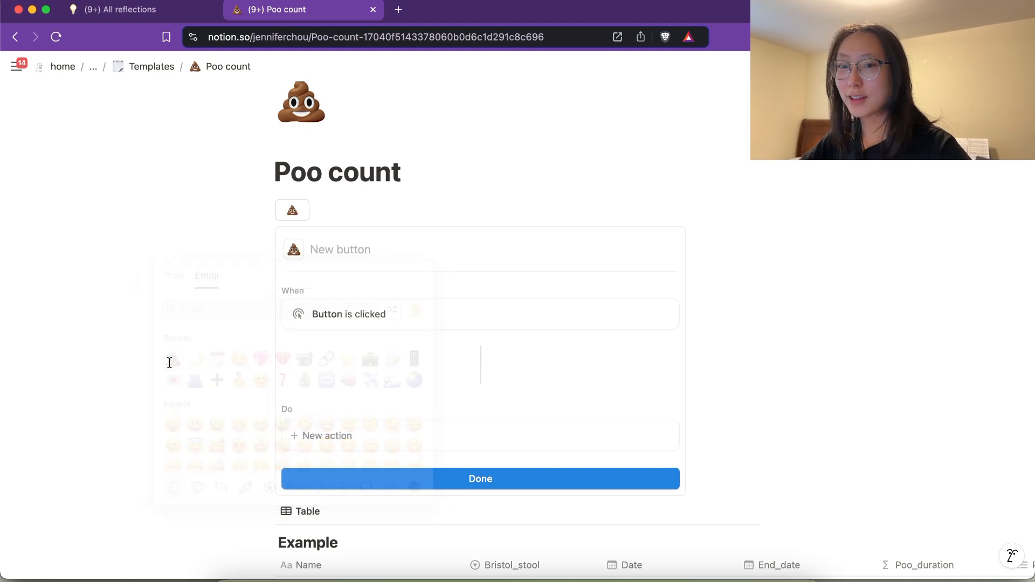
type("Poo")
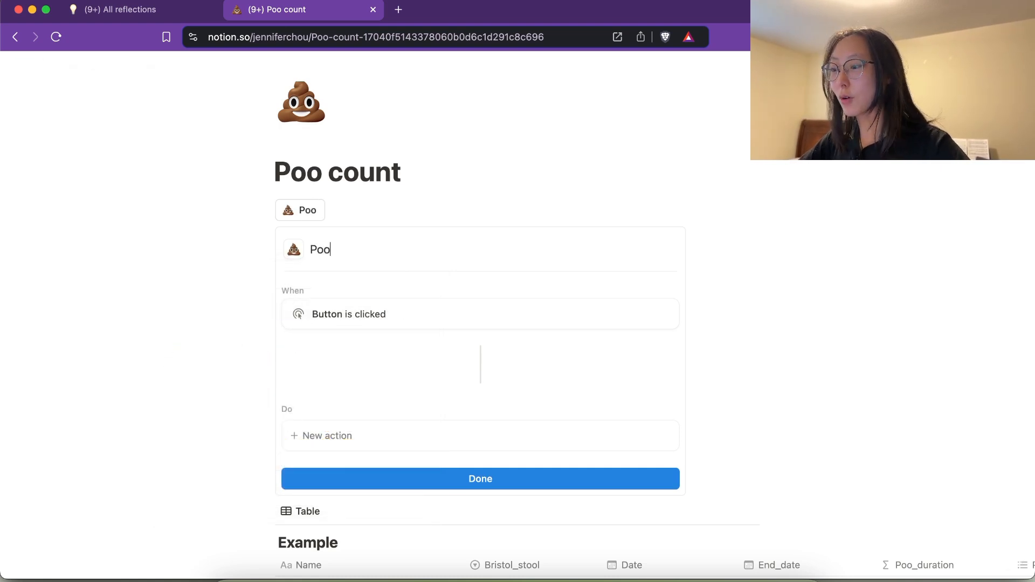
- Add an action to the Poo button that adds a page to a database
scroll(352, 377, "down", 2)
left_click(351, 367)
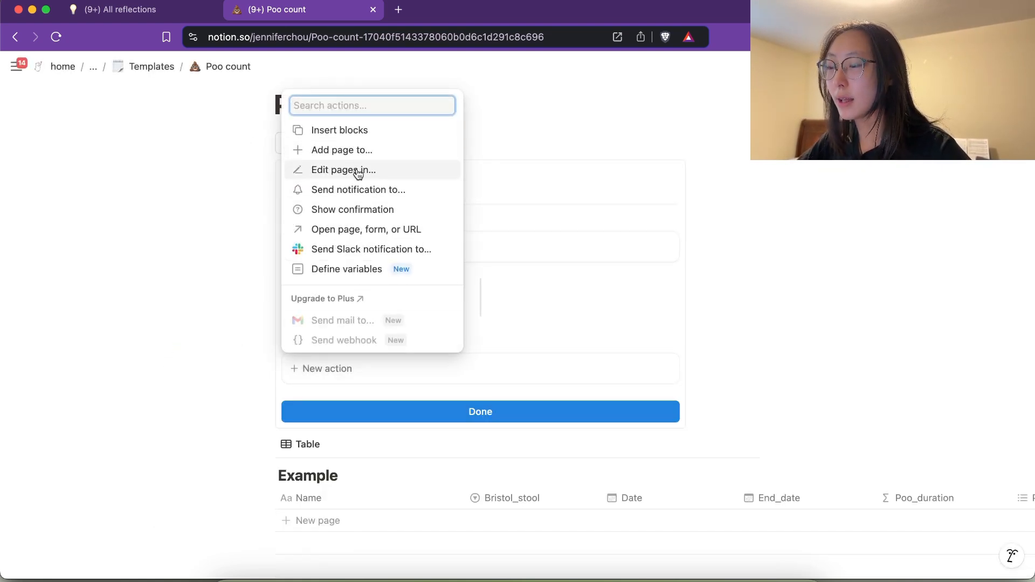
left_click(348, 149)
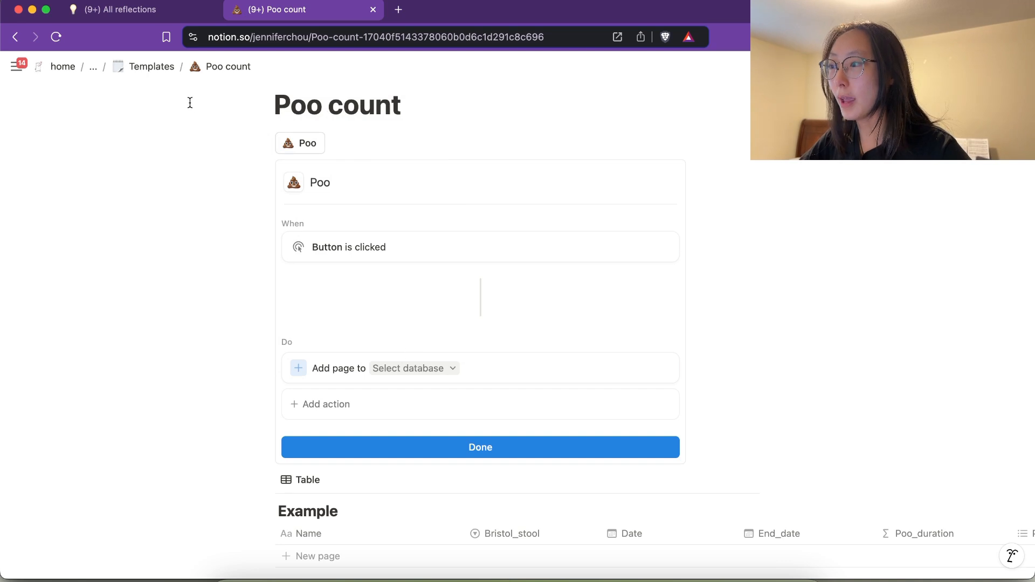
- Examine the 2025 counts table and the Poo chart on the All reflections page, with the reference entry closed
left_click(163, 10)
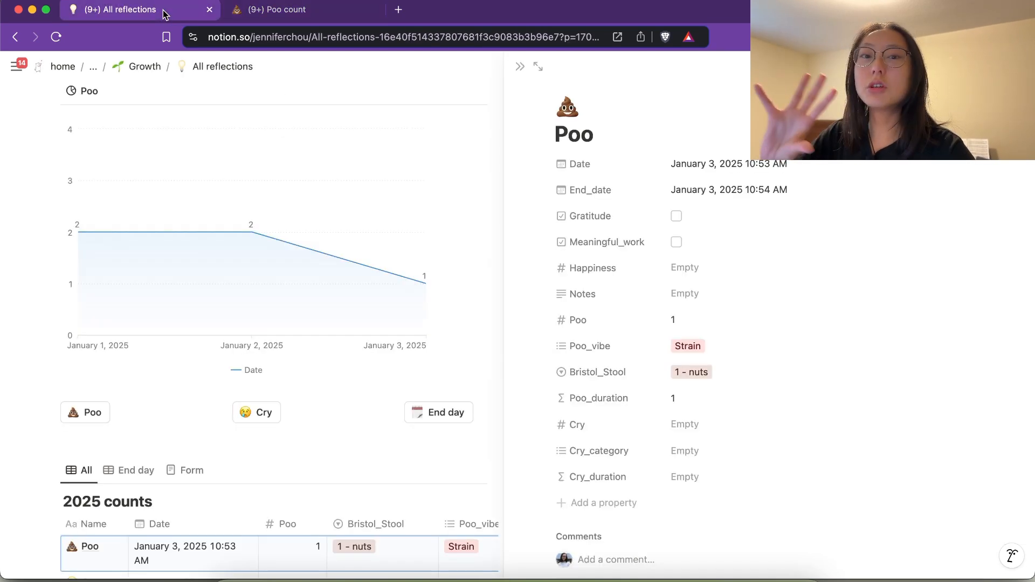
left_click(520, 66)
scroll(501, 261, "down", 8)
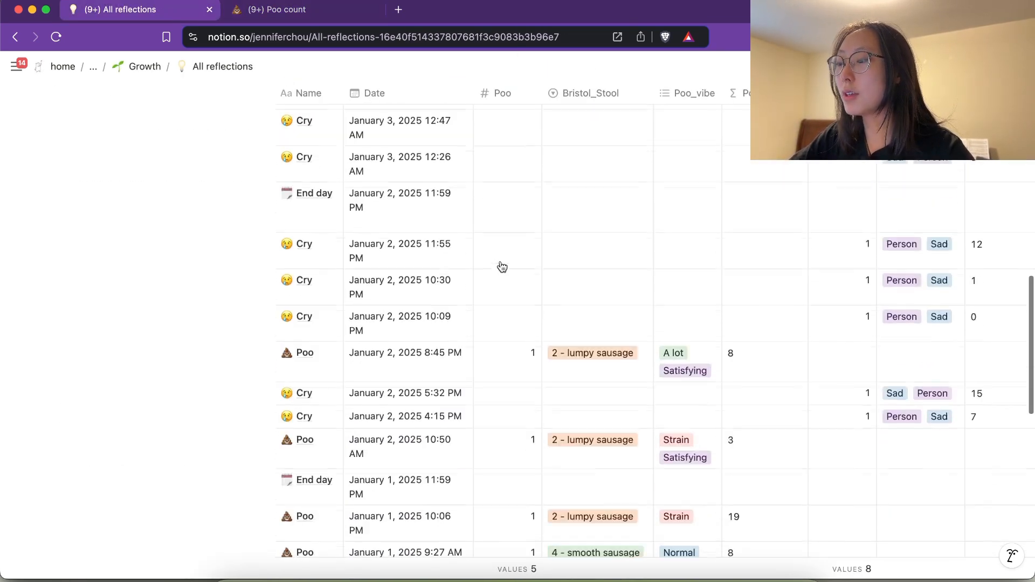
scroll(305, 331, "down", 4)
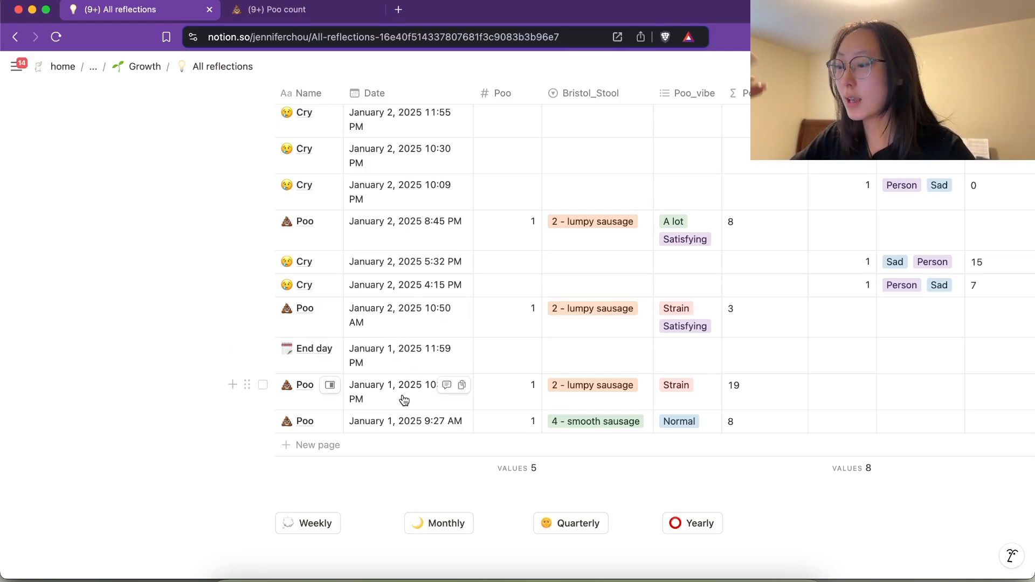
scroll(407, 418, "down", 1)
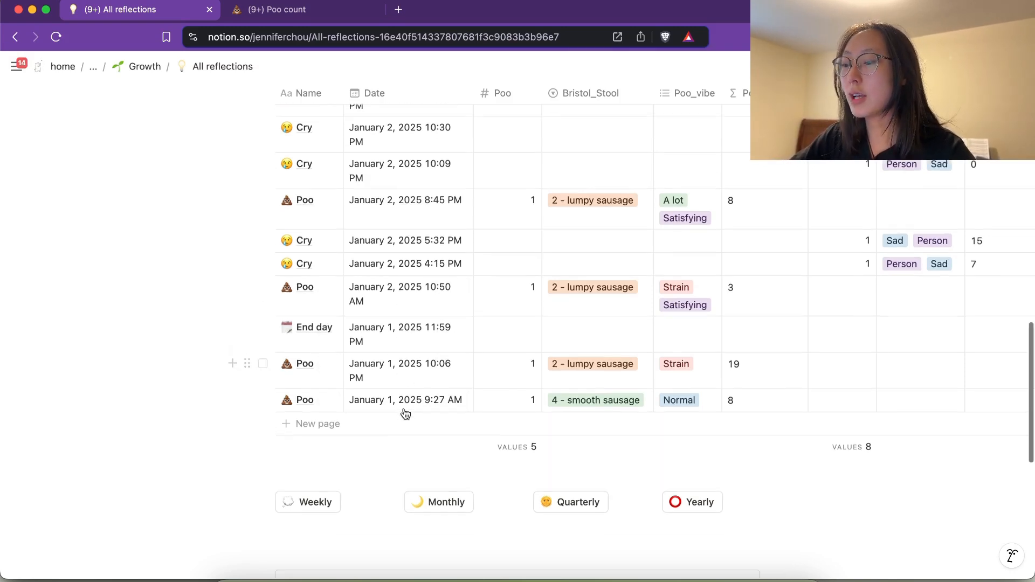
scroll(406, 414, "down", 5)
scroll(405, 410, "up", 5)
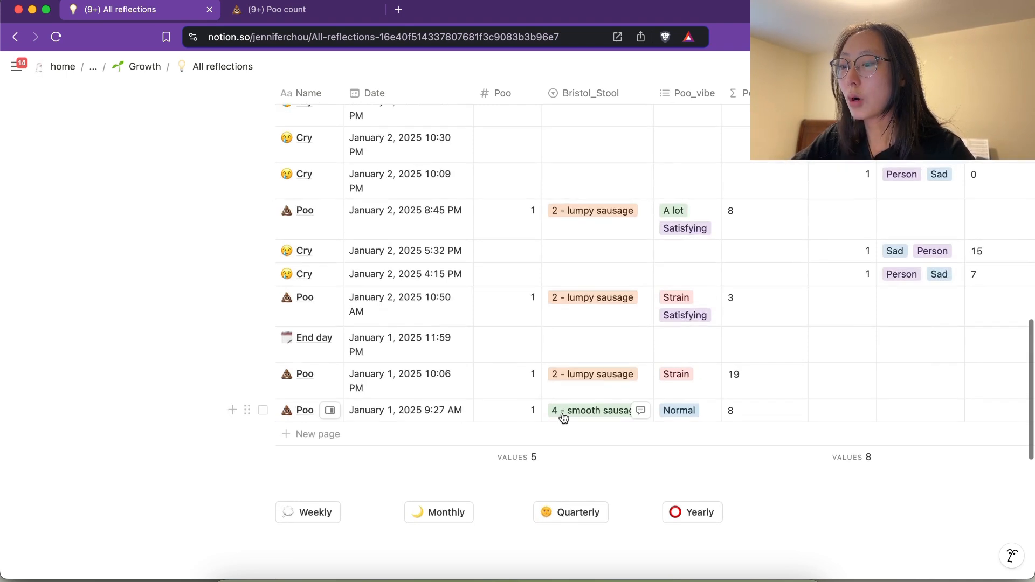
scroll(415, 371, "up", 1)
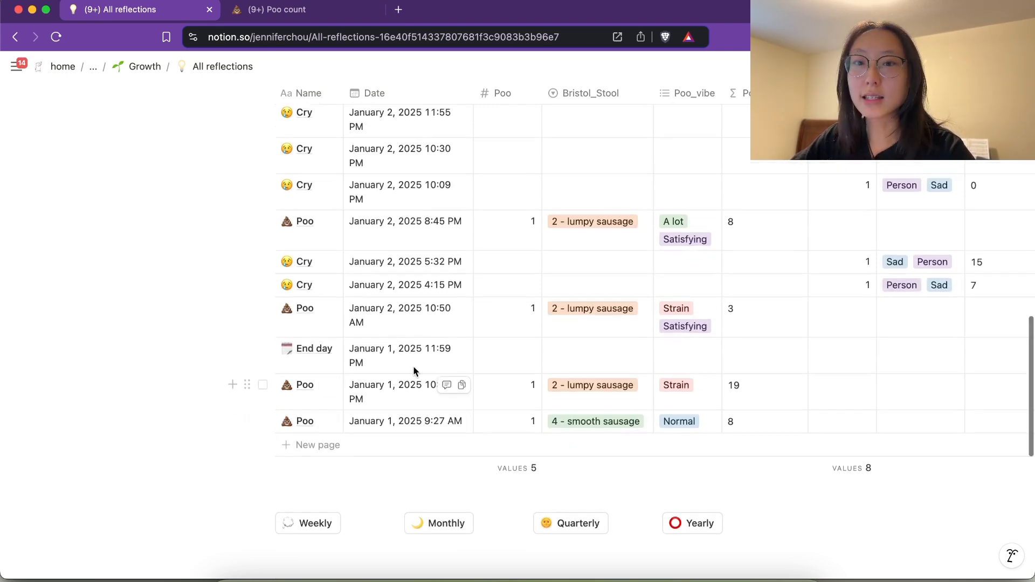
scroll(413, 366, "up", 10)
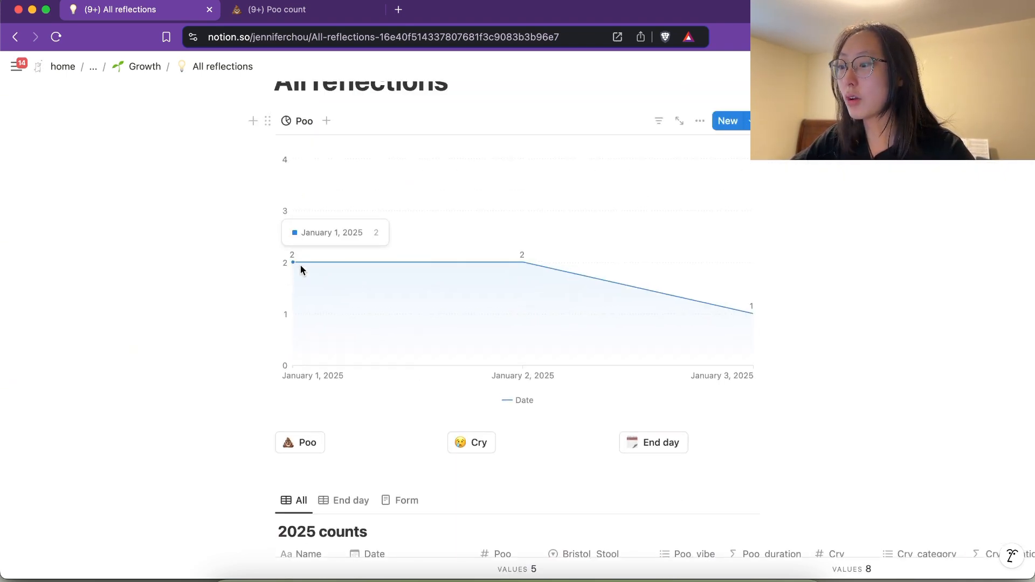
scroll(345, 299, "down", 10)
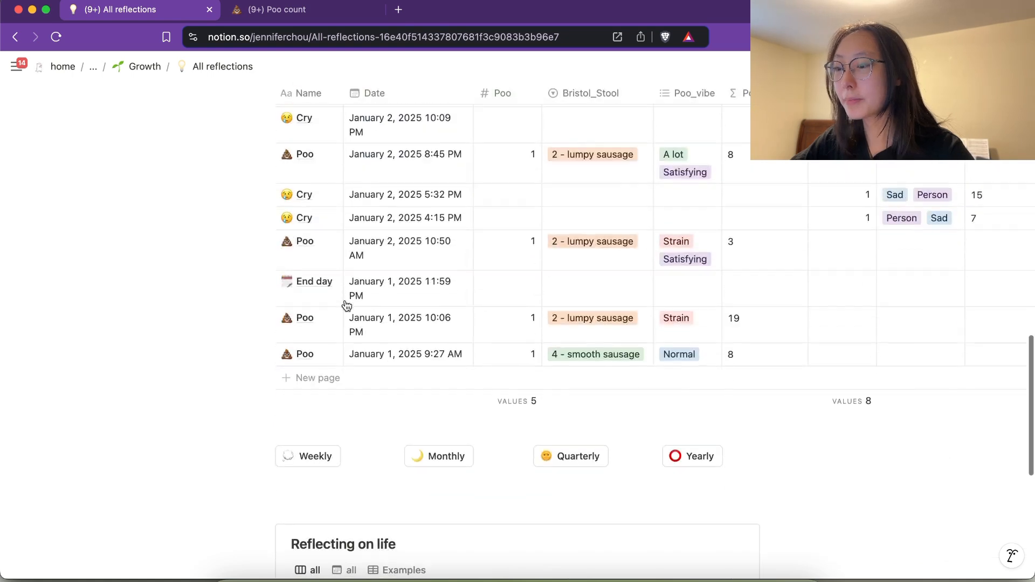
scroll(545, 300, "up", 2)
scroll(590, 340, "right", 10)
scroll(590, 339, "left", 10)
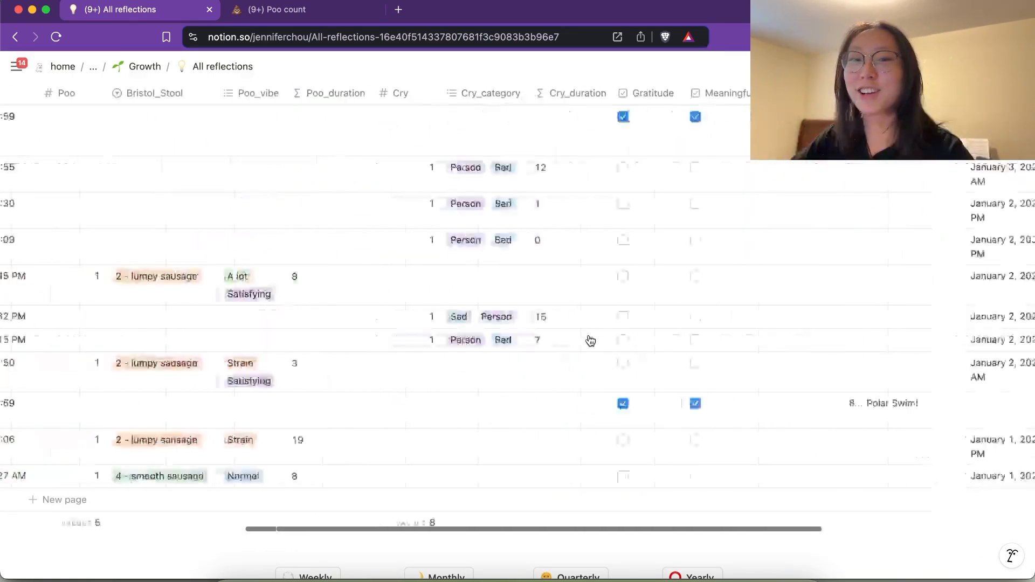
scroll(591, 341, "up", 1)
scroll(591, 342, "up", 5)
- Return to Poo count and set the Poo button's add-page action to the Example database
left_click(317, 10)
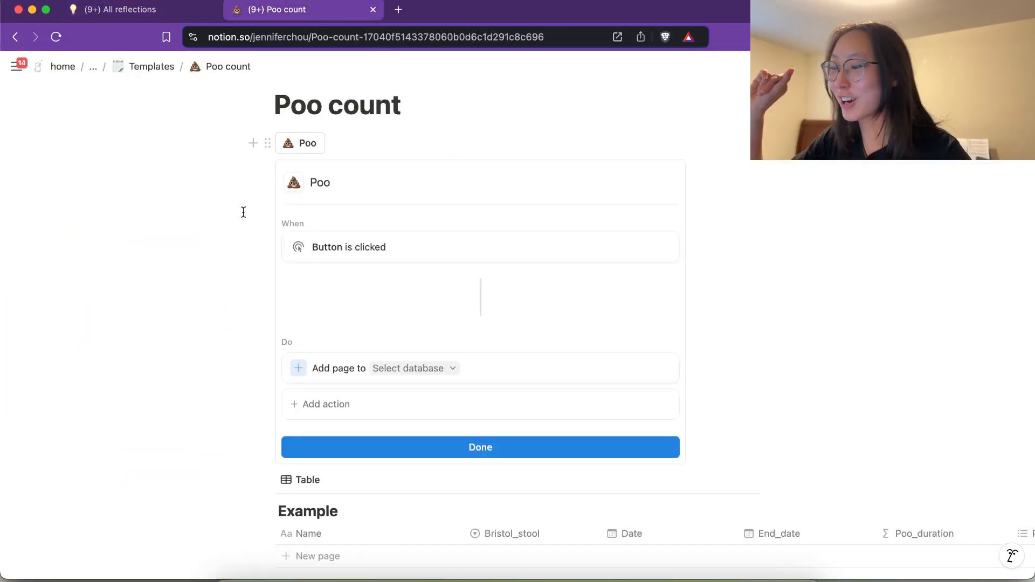
scroll(398, 331, "down", 3)
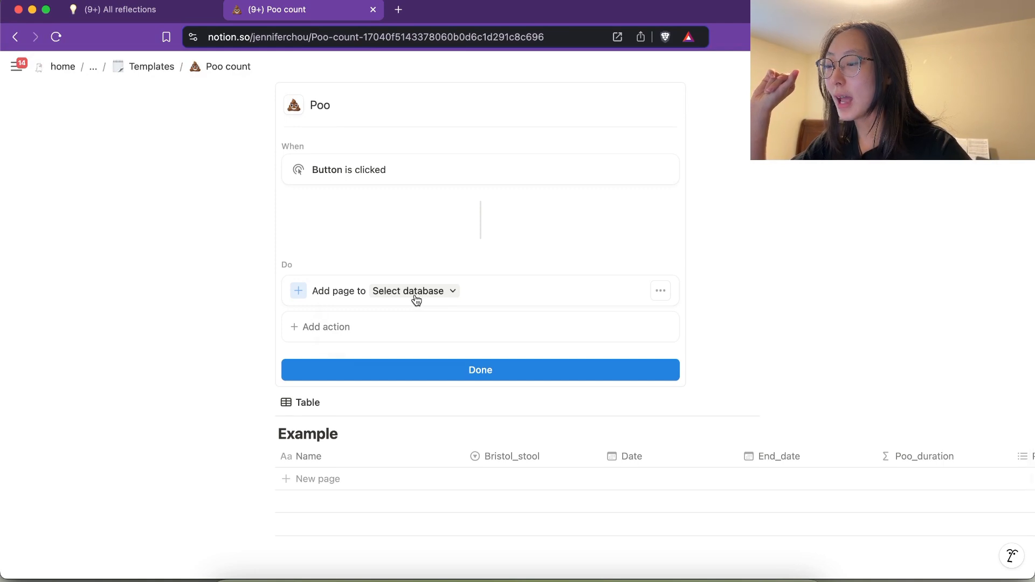
left_click(417, 296)
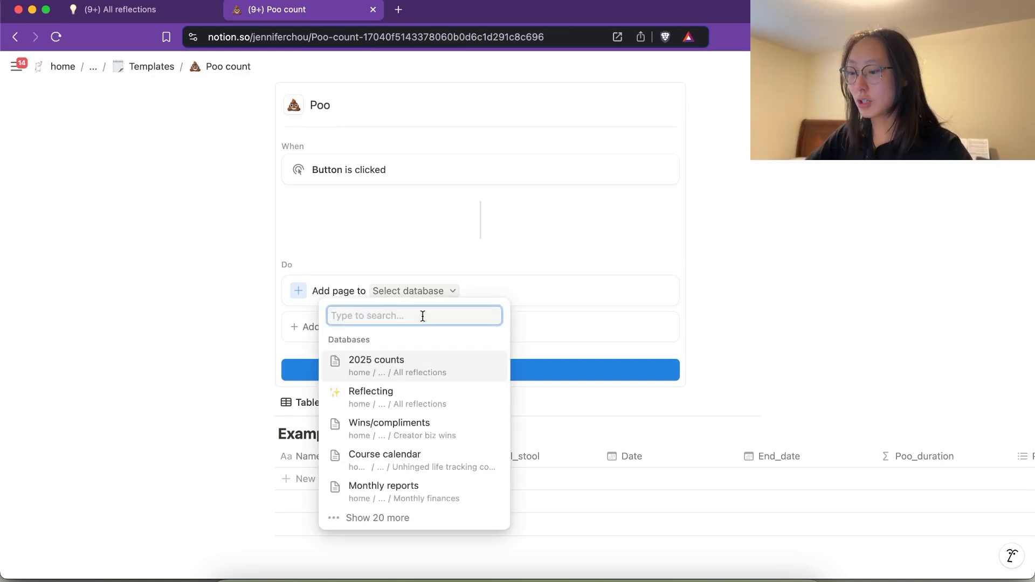
type("example")
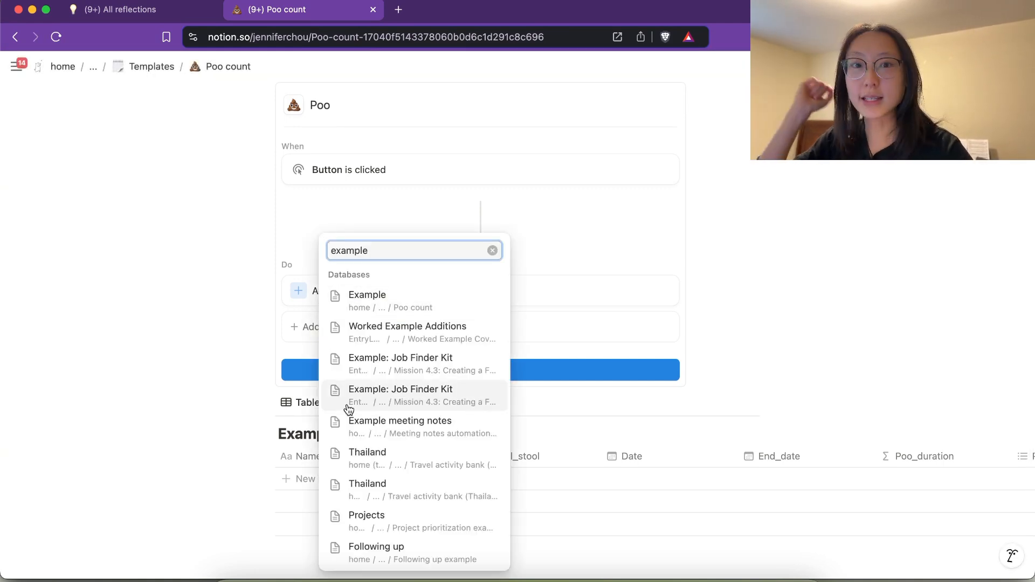
left_click(373, 300)
- Set the add-page action to create the new page from the Poo template instead of an empty page
left_click(346, 323)
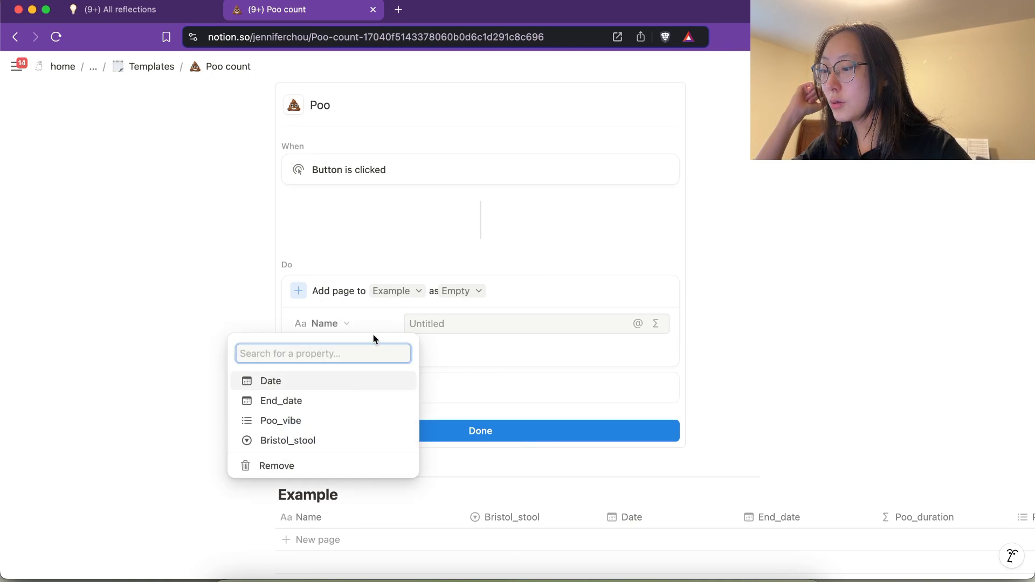
left_click(496, 356)
left_click(415, 290)
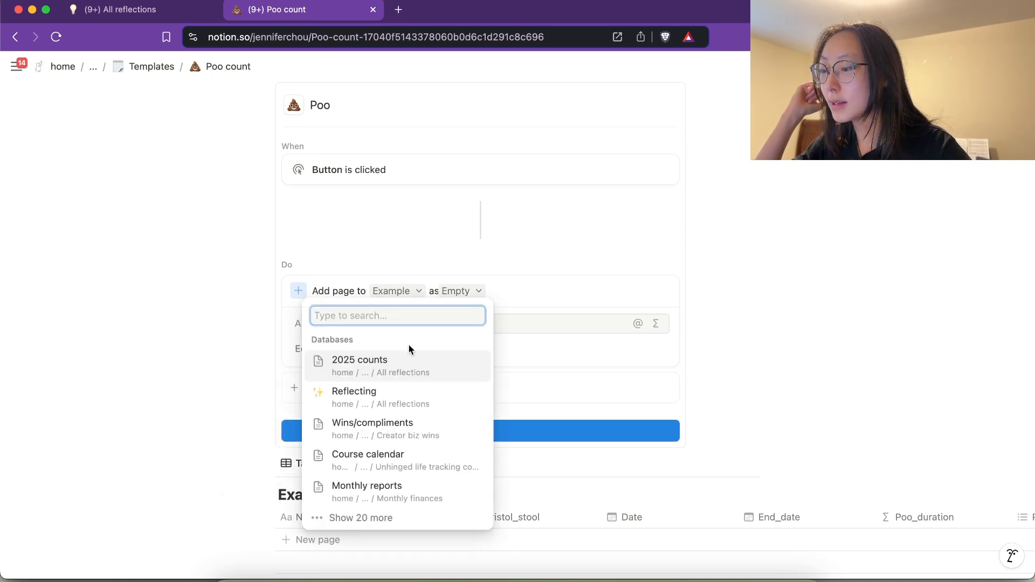
left_click(461, 290)
left_click(467, 335)
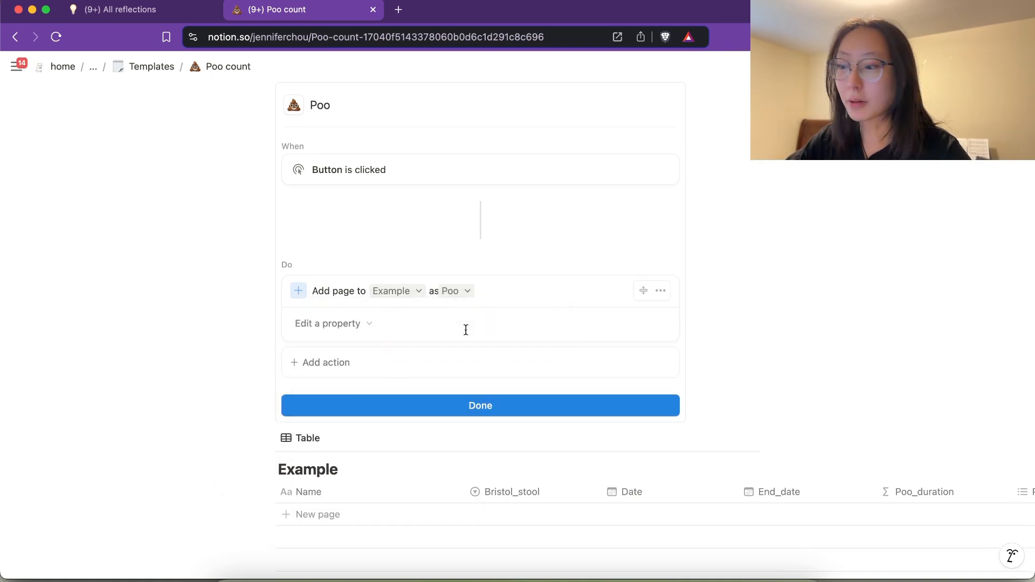
- Save the Poo button's setup and run it to create an entry in the Example table, checking the row's properties
left_click(453, 413)
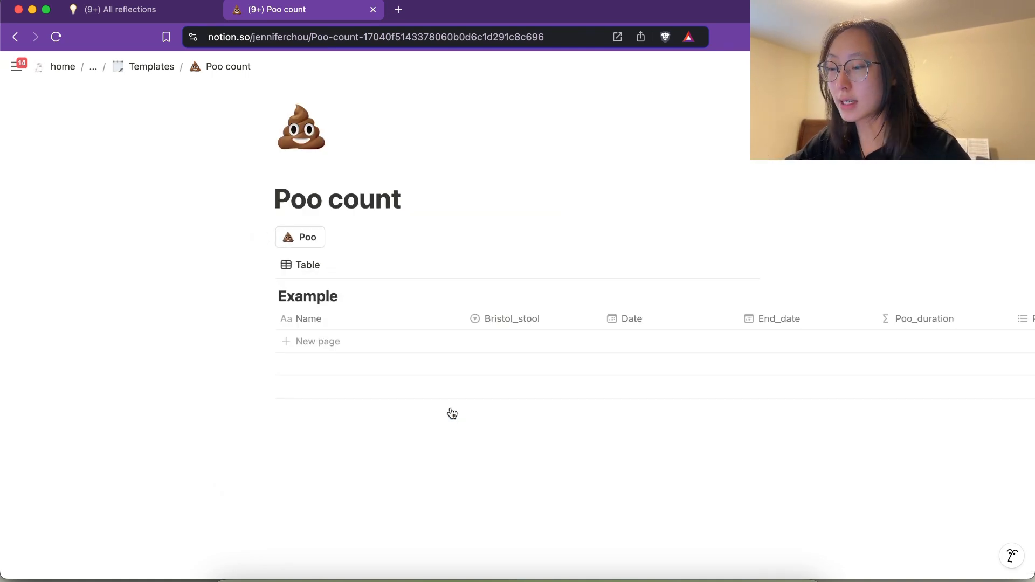
left_click(300, 245)
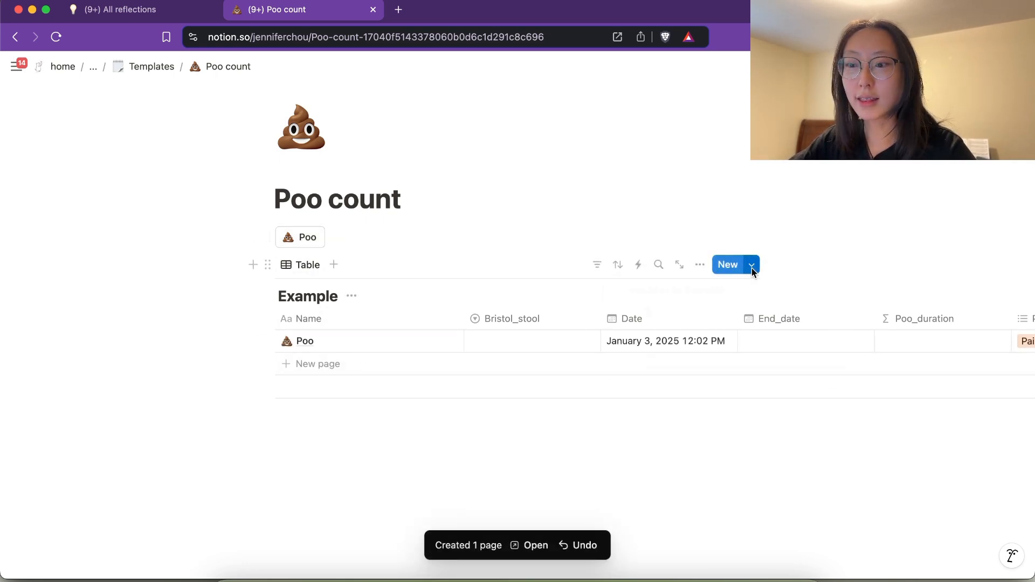
left_click(754, 264)
left_click(474, 456)
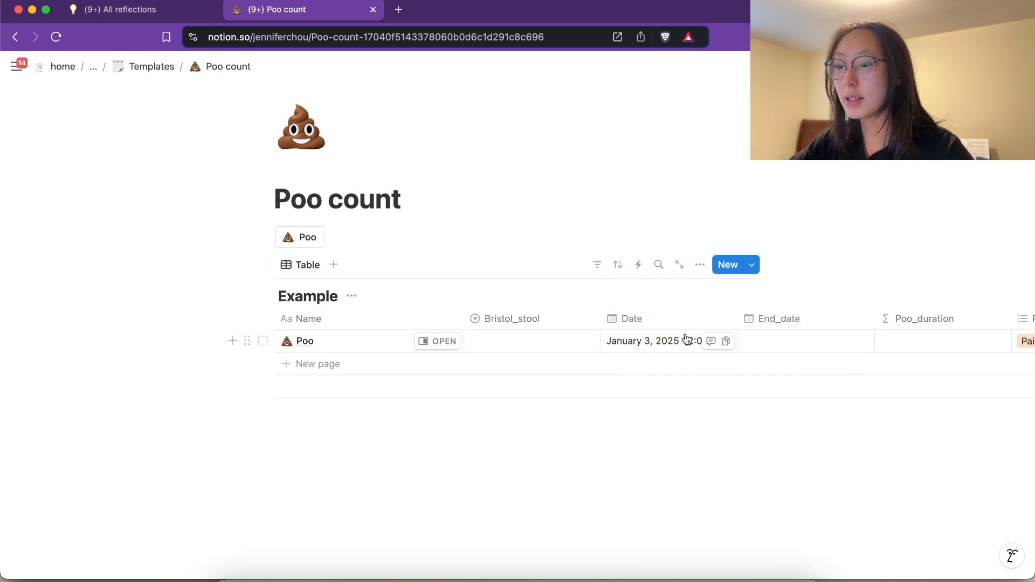
scroll(685, 339, "right", 5)
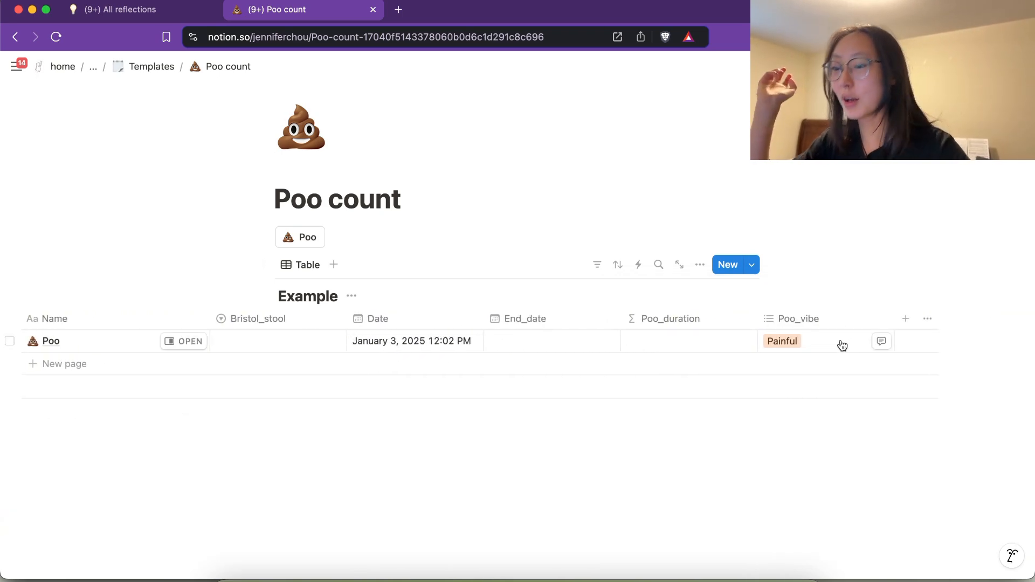
scroll(841, 345, "left", 4)
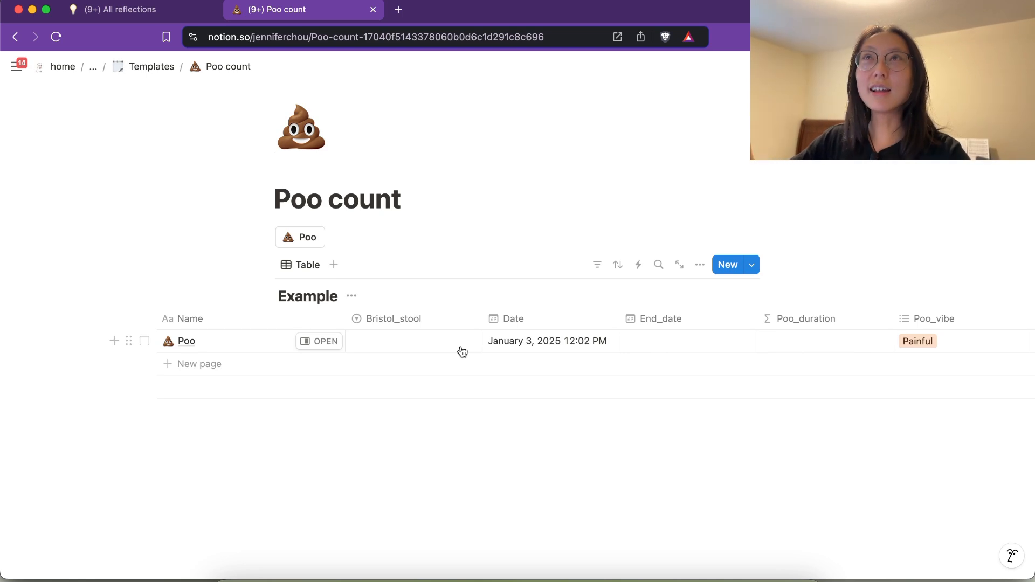
- Open the new Poo entry, stamp its End_date with the Done? button, run the stamp again, and close the entry
left_click(314, 343)
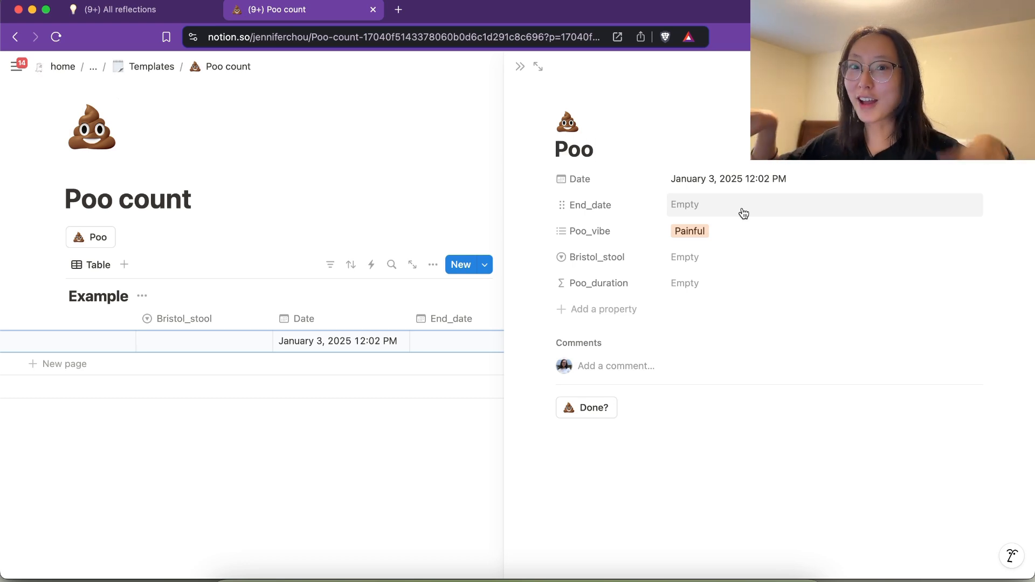
left_click(601, 412)
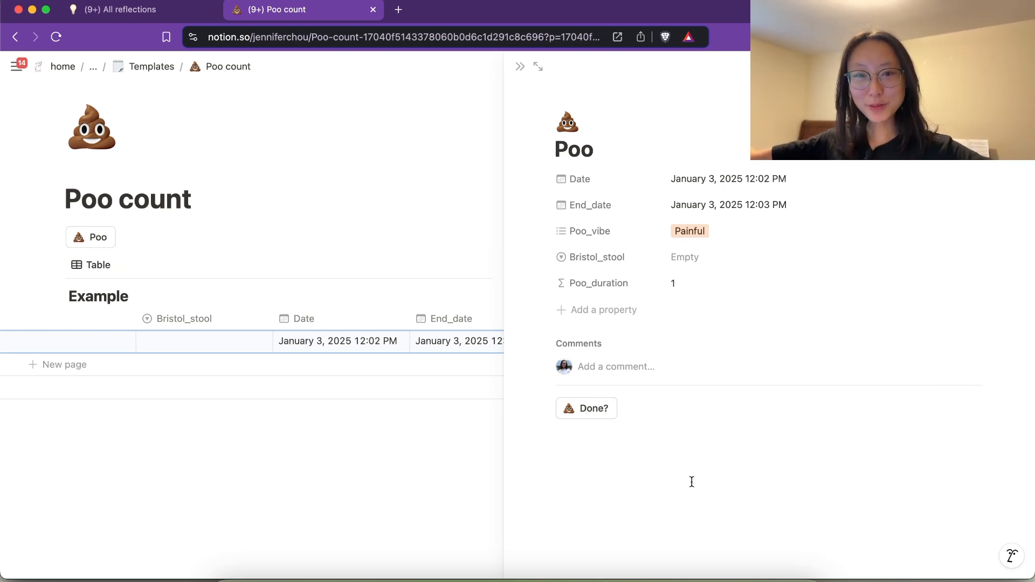
left_click(593, 413)
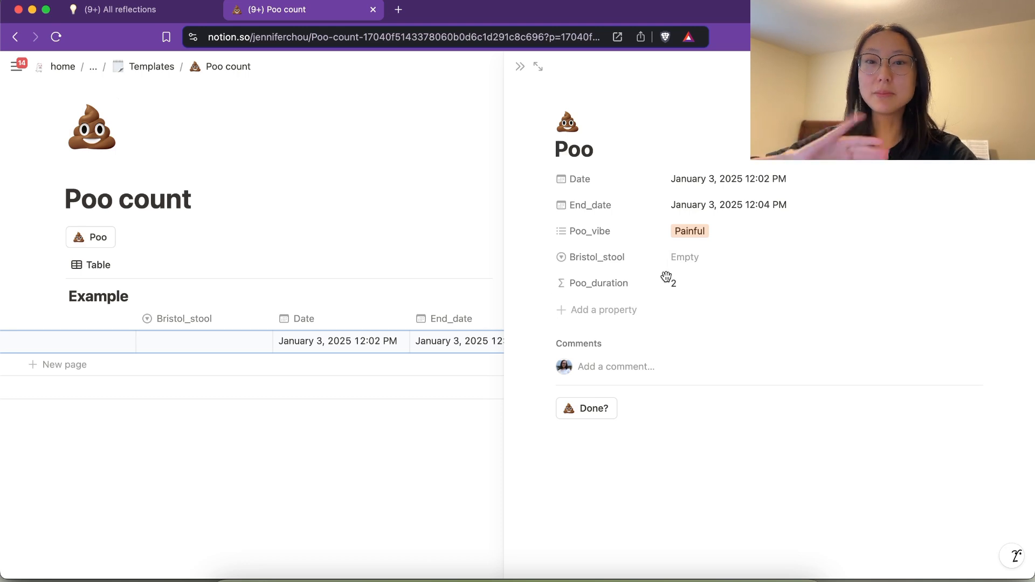
left_click(521, 67)
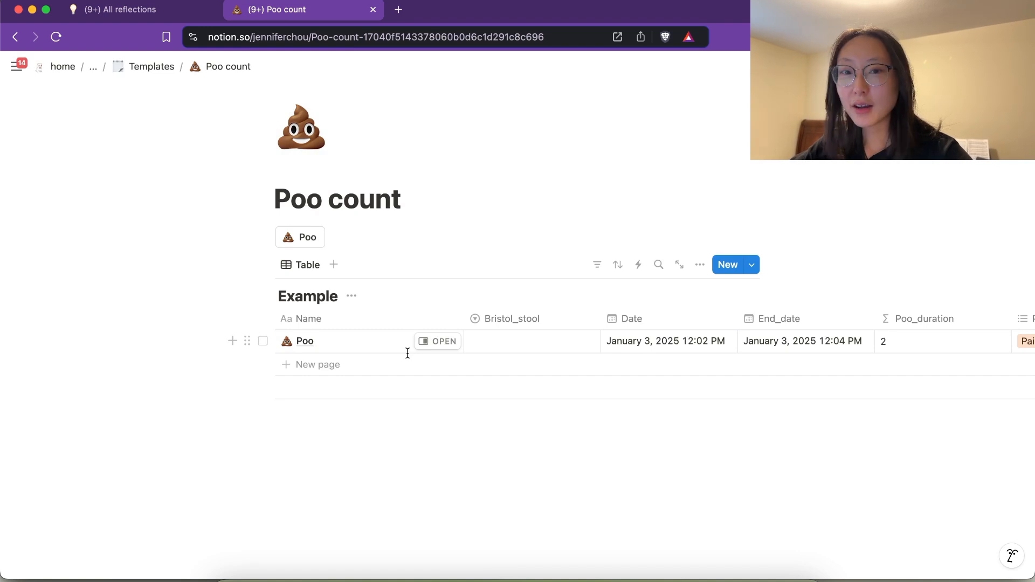